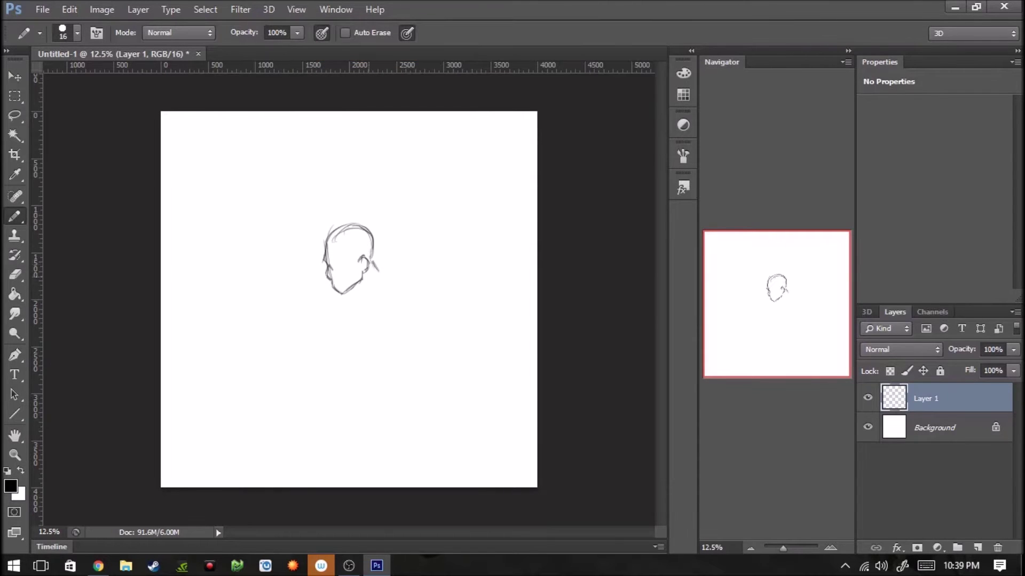
Pencil the neck, shoulder lines and hooded torso below the head sketch.
{"action": "left_click_drag", "start_coordinate": [343, 297], "coordinate": [391, 253]}
{"action": "left_click_drag", "start_coordinate": [377, 278], "coordinate": [415, 295]}
{"action": "mouse_move", "coordinate": [359, 295]}
{"action": "left_mouse_down"}
{"action": "mouse_move", "coordinate": [414, 294]}
{"action": "mouse_move", "coordinate": [342, 373]}
{"action": "left_mouse_up"}
{"action": "mouse_move", "coordinate": [406, 307]}
{"action": "left_mouse_down"}
{"action": "mouse_move", "coordinate": [379, 403]}
{"action": "mouse_move", "coordinate": [445, 362]}
{"action": "left_mouse_up"}
{"action": "mouse_move", "coordinate": [330, 290]}
{"action": "left_mouse_down"}
{"action": "mouse_move", "coordinate": [304, 331]}
{"action": "mouse_move", "coordinate": [321, 355]}
{"action": "mouse_move", "coordinate": [289, 294]}
{"action": "mouse_move", "coordinate": [304, 311]}
{"action": "mouse_move", "coordinate": [296, 343]}
{"action": "left_mouse_up"}
{"action": "key", "text": "ctrl+shift+z"}
Sketch the second fist, arm lines and both running legs beneath the torso.
{"action": "mouse_move", "coordinate": [323, 332]}
{"action": "left_mouse_down"}
{"action": "mouse_move", "coordinate": [382, 355]}
{"action": "mouse_move", "coordinate": [374, 380]}
{"action": "left_mouse_up"}
{"action": "left_click_drag", "start_coordinate": [355, 341], "coordinate": [392, 309]}
{"action": "left_click_drag", "start_coordinate": [392, 386], "coordinate": [346, 483]}
{"action": "mouse_move", "coordinate": [442, 367]}
{"action": "left_mouse_down"}
{"action": "mouse_move", "coordinate": [384, 446]}
{"action": "mouse_move", "coordinate": [474, 478]}
{"action": "left_mouse_up"}
{"action": "left_click_drag", "start_coordinate": [440, 378], "coordinate": [495, 462]}
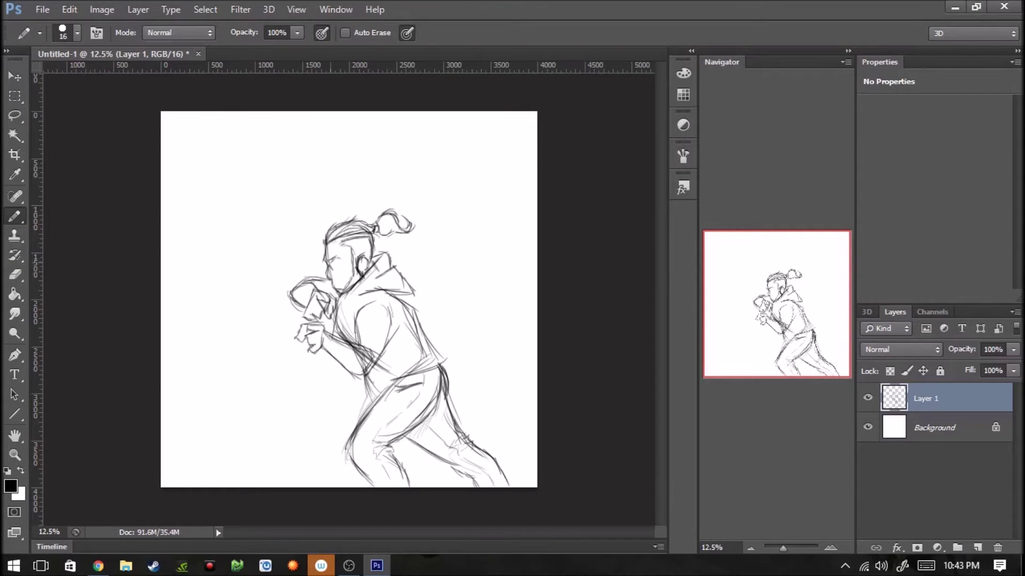
{"action": "mouse_move", "coordinate": [335, 261]}
{"action": "left_mouse_down"}
{"action": "mouse_move", "coordinate": [354, 330]}
{"action": "mouse_move", "coordinate": [344, 365]}
{"action": "left_mouse_up"}
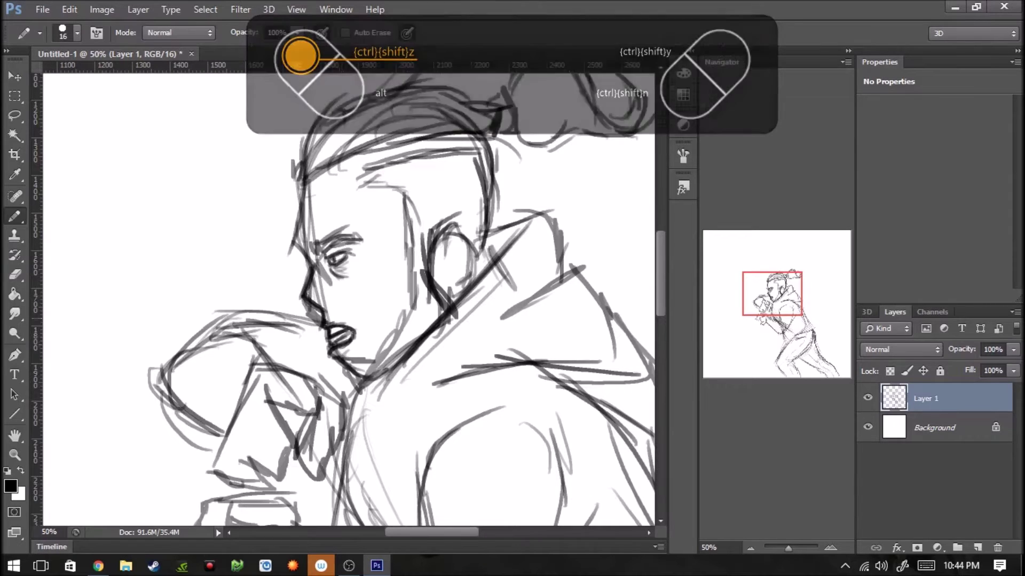
Draw a mustache and hatch the beard and sideburn along the jaw.
{"action": "left_click_drag", "start_coordinate": [325, 296], "coordinate": [330, 312]}
{"action": "mouse_move", "coordinate": [320, 321]}
{"action": "left_mouse_down"}
{"action": "mouse_move", "coordinate": [366, 323]}
{"action": "mouse_move", "coordinate": [393, 373]}
{"action": "left_mouse_up"}
{"action": "left_click_drag", "start_coordinate": [433, 278], "coordinate": [376, 369]}
{"action": "left_click_drag", "start_coordinate": [406, 202], "coordinate": [438, 320]}
{"action": "left_click_drag", "start_coordinate": [290, 240], "coordinate": [304, 256]}
On a new layer, sketch a red wrench with handle, ring end and head.
{"action": "key", "text": "ctrl+shift+alt+n"}
{"action": "key", "text": "ctrl+minus"}
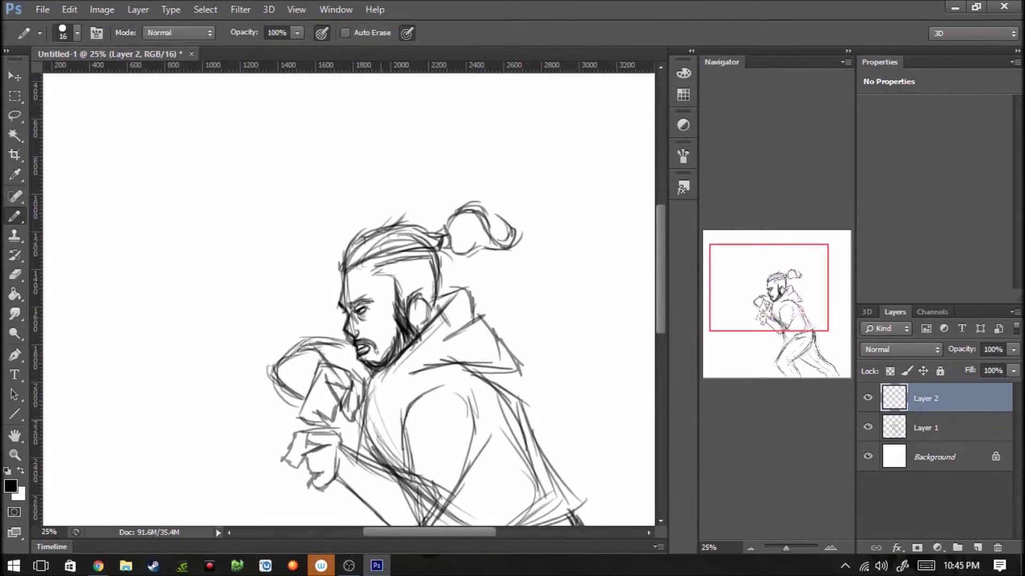
{"action": "key", "text": "ctrl+minus"}
{"action": "left_click_drag", "start_coordinate": [369, 348], "coordinate": [423, 239]}
{"action": "left_click_drag", "start_coordinate": [408, 268], "coordinate": [445, 200]}
{"action": "mouse_move", "coordinate": [382, 352]}
{"action": "left_mouse_down"}
{"action": "mouse_move", "coordinate": [447, 211]}
{"action": "mouse_move", "coordinate": [367, 357]}
{"action": "left_mouse_up"}
{"action": "left_click_drag", "start_coordinate": [384, 376], "coordinate": [379, 338]}
{"action": "left_click_drag", "start_coordinate": [427, 227], "coordinate": [458, 181]}
{"action": "left_click_drag", "start_coordinate": [422, 235], "coordinate": [472, 181]}
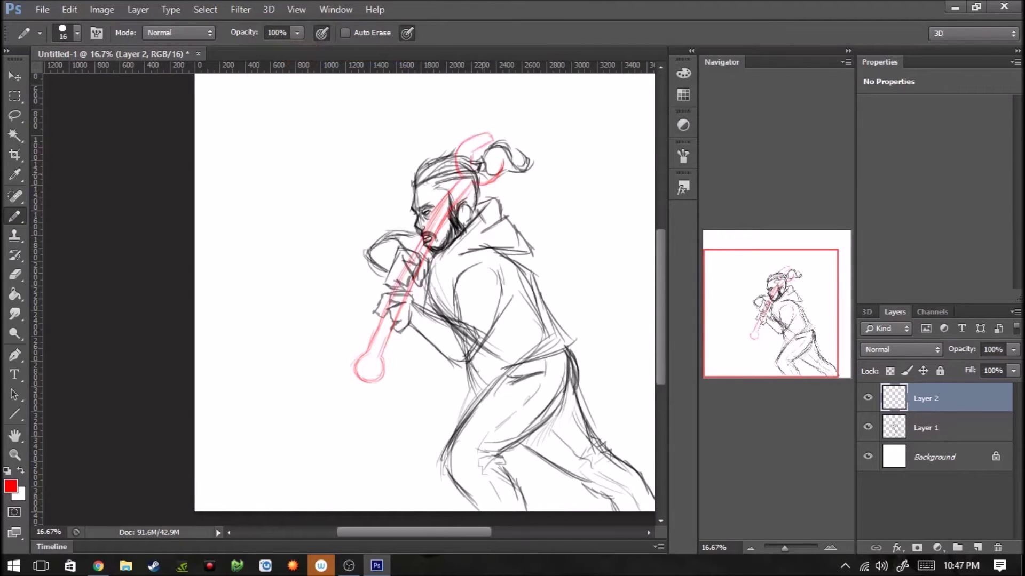
On another new layer, ink the upper arm, forearm and fist in black.
{"action": "key", "text": "ctrl+shift+alt+n"}
{"action": "key", "text": "d"}
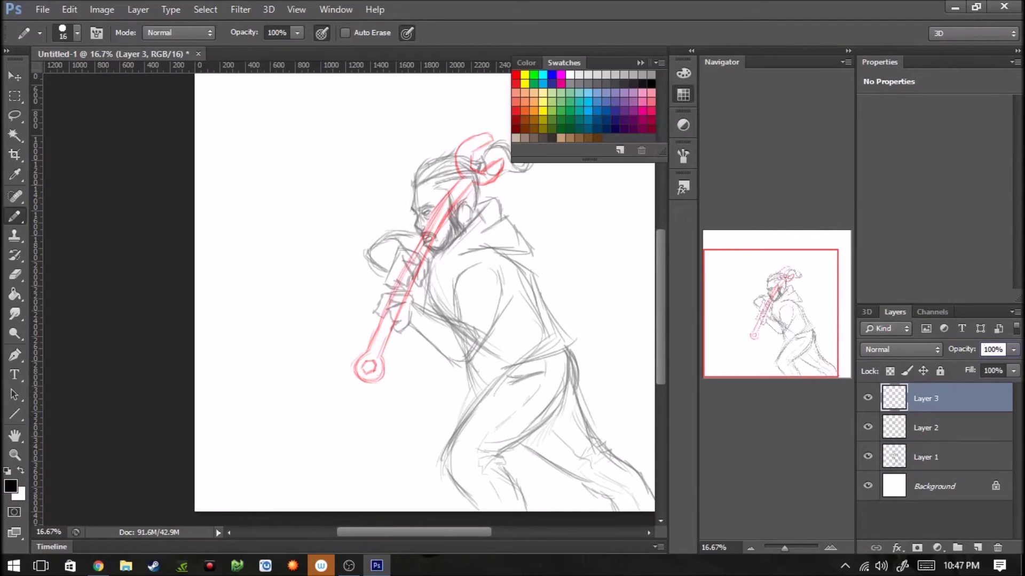
{"action": "mouse_move", "coordinate": [474, 268]}
{"action": "left_mouse_down"}
{"action": "mouse_move", "coordinate": [453, 296]}
{"action": "mouse_move", "coordinate": [510, 323]}
{"action": "mouse_move", "coordinate": [454, 368]}
{"action": "left_mouse_up"}
{"action": "left_click_drag", "start_coordinate": [422, 331], "coordinate": [470, 366]}
{"action": "mouse_move", "coordinate": [414, 294]}
{"action": "left_mouse_down"}
{"action": "mouse_move", "coordinate": [422, 342]}
{"action": "mouse_move", "coordinate": [434, 318]}
{"action": "left_mouse_up"}
{"action": "left_click_drag", "start_coordinate": [424, 309], "coordinate": [466, 332]}
{"action": "left_click_drag", "start_coordinate": [475, 270], "coordinate": [453, 315]}
{"action": "left_click_drag", "start_coordinate": [500, 270], "coordinate": [483, 306]}
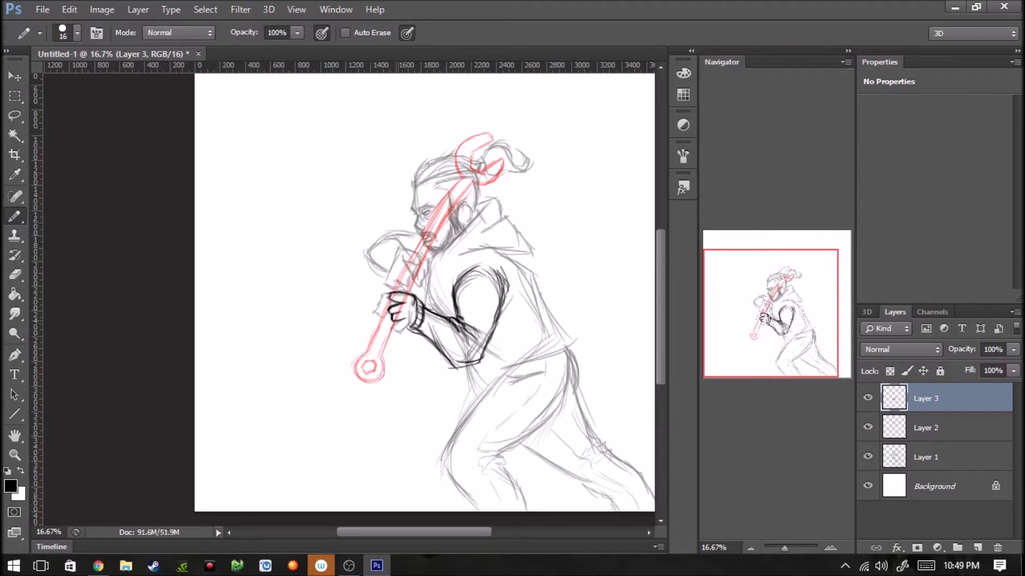
Lasso-select the fist and rotate it to a better angle on the handle.
{"action": "left_click", "coordinate": [15, 115]}
{"action": "left_click_drag", "start_coordinate": [377, 292], "coordinate": [373, 296]}
{"action": "key", "text": "ctrl+t"}
{"action": "left_click_drag", "start_coordinate": [374, 339], "coordinate": [393, 341]}
{"action": "key", "text": "Return"}
{"action": "key", "text": "b"}
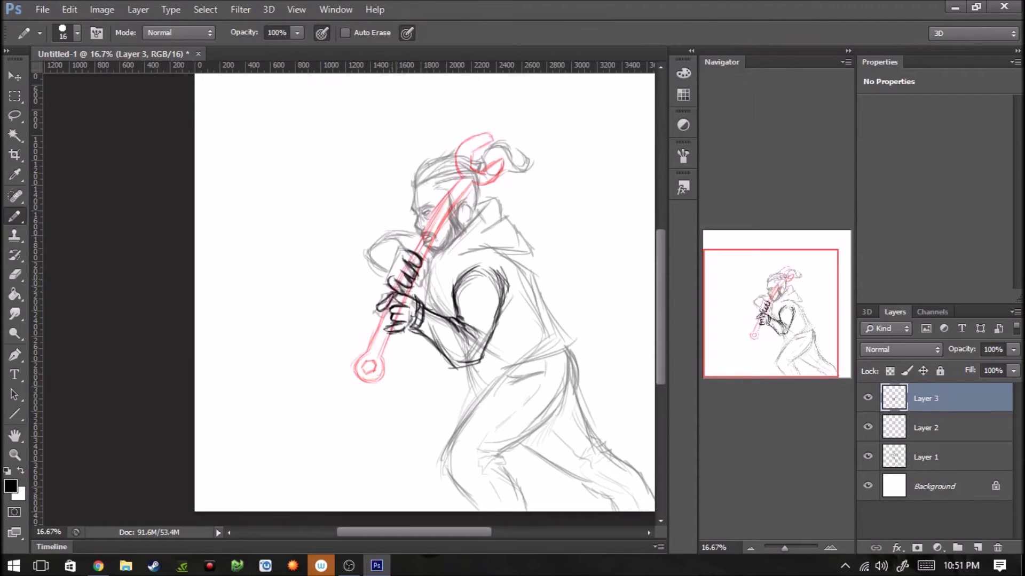
Ink the knuckles and sides of both fists and the wrench handle edge.
{"action": "left_click_drag", "start_coordinate": [384, 277], "coordinate": [408, 233]}
{"action": "left_click_drag", "start_coordinate": [380, 256], "coordinate": [386, 236]}
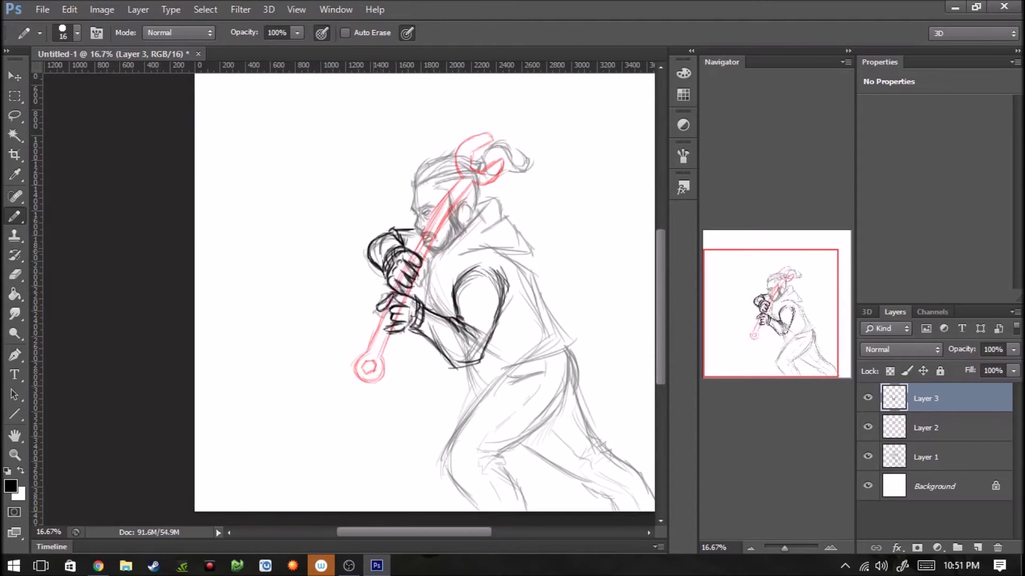
{"action": "mouse_move", "coordinate": [420, 314]}
{"action": "left_mouse_down"}
{"action": "mouse_move", "coordinate": [434, 211]}
{"action": "mouse_move", "coordinate": [462, 160]}
{"action": "left_mouse_up"}
{"action": "left_click_drag", "start_coordinate": [424, 258], "coordinate": [471, 183]}
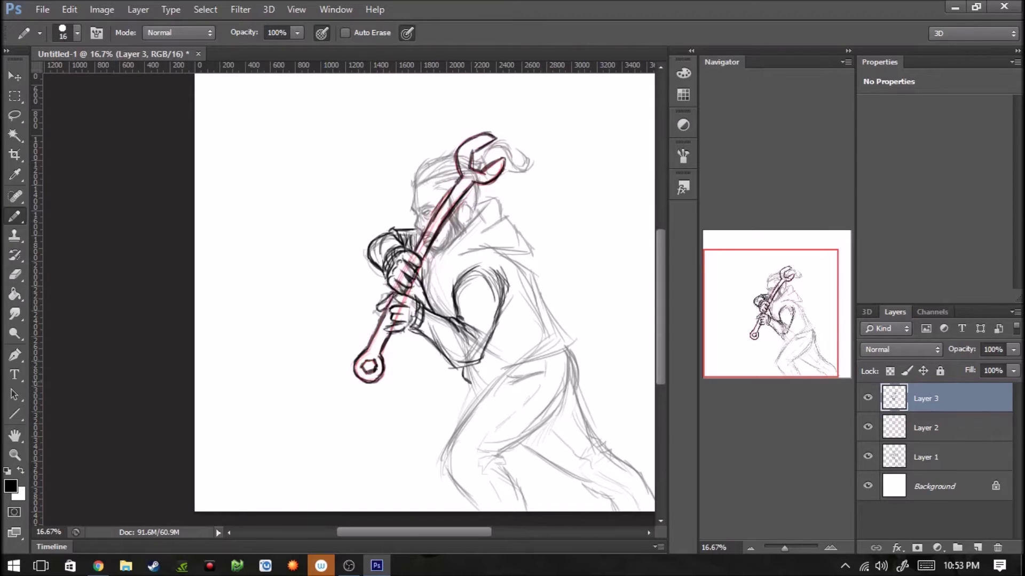
Ink the hoodie waistband, the hood over the shoulder and body lines.
{"action": "left_click_drag", "start_coordinate": [466, 370], "coordinate": [569, 341]}
{"action": "left_click_drag", "start_coordinate": [471, 397], "coordinate": [580, 355]}
{"action": "left_click_drag", "start_coordinate": [529, 255], "coordinate": [483, 196]}
{"action": "mouse_move", "coordinate": [520, 249]}
{"action": "left_mouse_down"}
{"action": "mouse_move", "coordinate": [458, 258]}
{"action": "mouse_move", "coordinate": [449, 317]}
{"action": "left_mouse_up"}
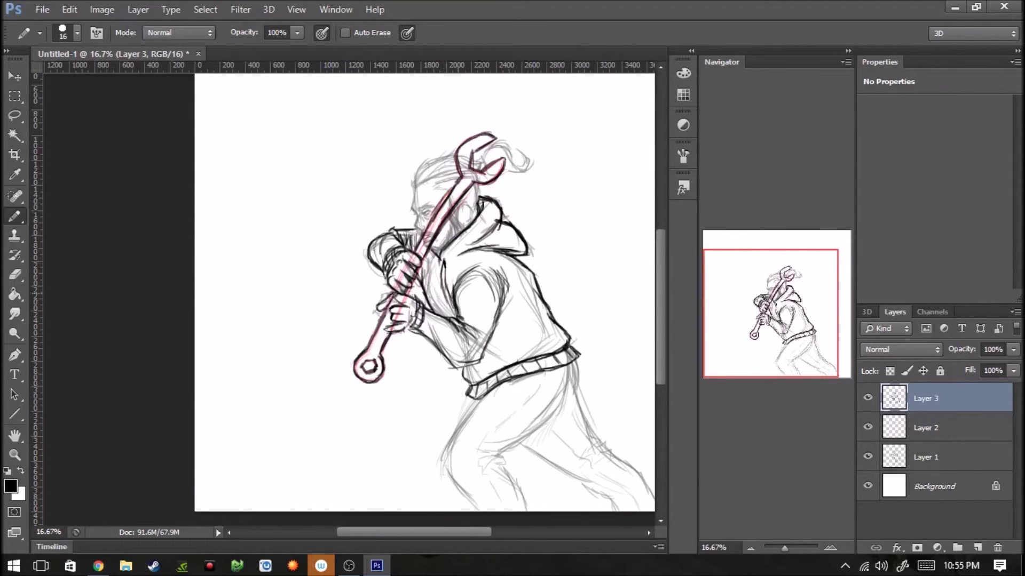
{"action": "left_click_drag", "start_coordinate": [466, 228], "coordinate": [460, 214]}
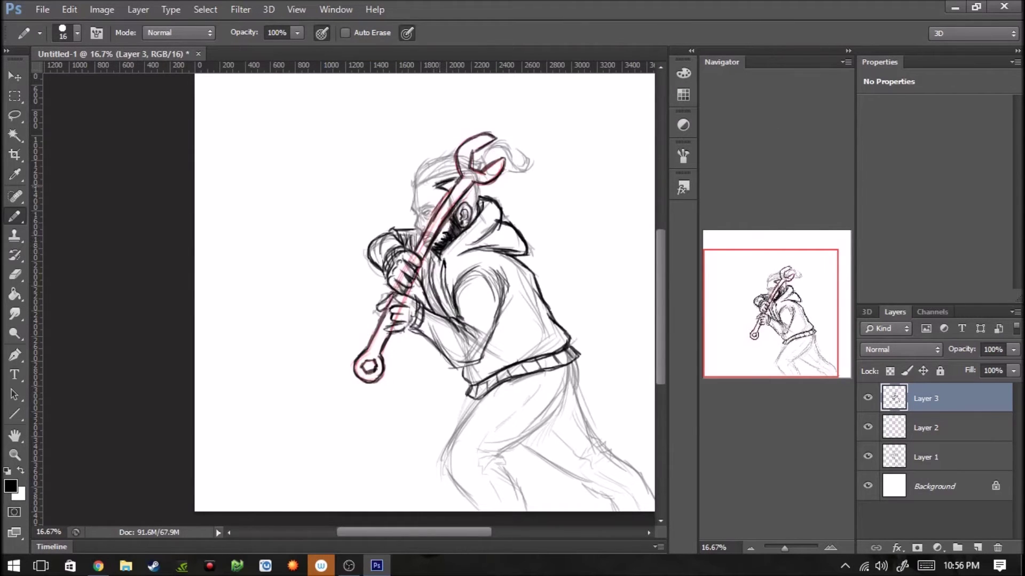
Ink the hair curl, top of the head, eyebrow and eye line.
{"action": "mouse_move", "coordinate": [488, 160]}
{"action": "left_mouse_down"}
{"action": "mouse_move", "coordinate": [525, 155]}
{"action": "mouse_move", "coordinate": [531, 171]}
{"action": "left_mouse_up"}
{"action": "left_click_drag", "start_coordinate": [421, 174], "coordinate": [454, 152]}
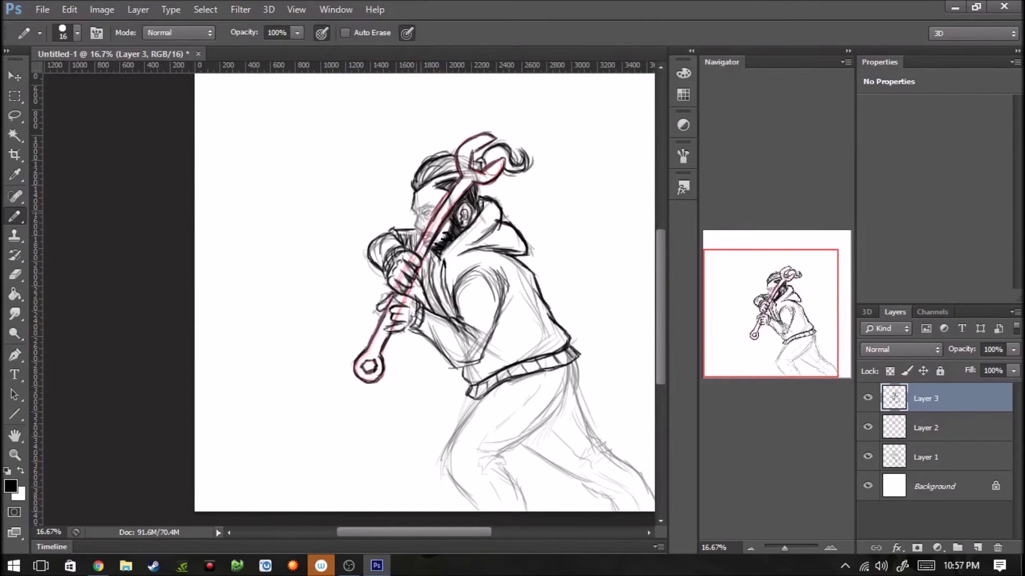
{"action": "scroll", "coordinate": [421, 215], "scroll_direction": "up", "scroll_amount": 3}
{"action": "left_click_drag", "start_coordinate": [416, 193], "coordinate": [459, 184]}
{"action": "left_click_drag", "start_coordinate": [420, 203], "coordinate": [448, 199]}
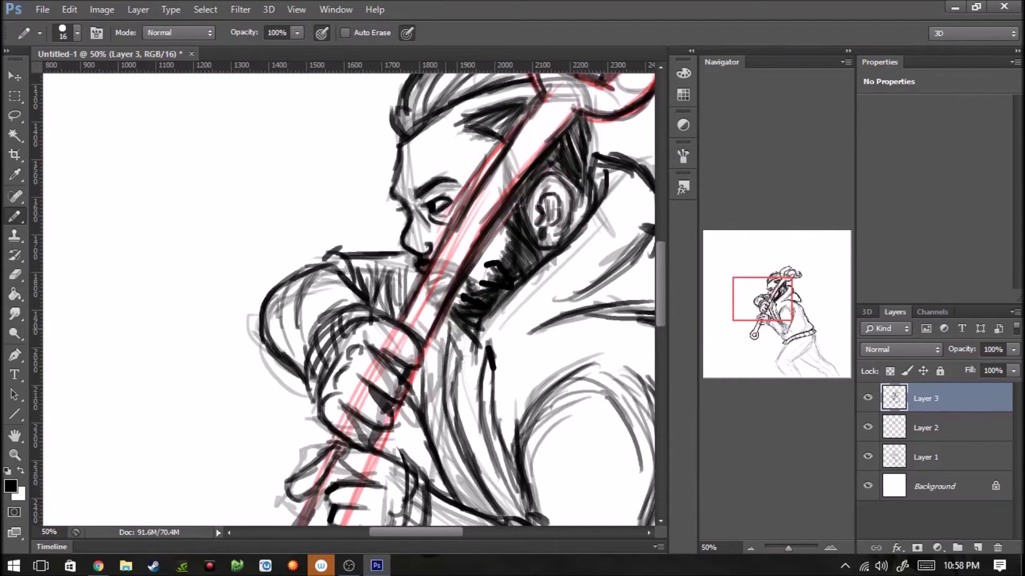
{"action": "scroll", "coordinate": [374, 427], "scroll_direction": "down", "scroll_amount": 4}
Ink both legs down to the canvas bottom, including thigh and inner leg.
{"action": "mouse_move", "coordinate": [377, 399]}
{"action": "left_mouse_down"}
{"action": "mouse_move", "coordinate": [347, 450]}
{"action": "mouse_move", "coordinate": [377, 486]}
{"action": "left_mouse_up"}
{"action": "left_click_drag", "start_coordinate": [392, 451], "coordinate": [409, 487]}
{"action": "mouse_move", "coordinate": [446, 390]}
{"action": "left_mouse_down"}
{"action": "mouse_move", "coordinate": [389, 444]}
{"action": "mouse_move", "coordinate": [465, 477]}
{"action": "left_mouse_up"}
{"action": "left_click_drag", "start_coordinate": [479, 451], "coordinate": [514, 487]}
{"action": "mouse_move", "coordinate": [449, 377]}
{"action": "left_mouse_down"}
{"action": "mouse_move", "coordinate": [466, 436]}
{"action": "mouse_move", "coordinate": [448, 427]}
{"action": "left_mouse_up"}
{"action": "left_click_drag", "start_coordinate": [438, 384], "coordinate": [427, 414]}
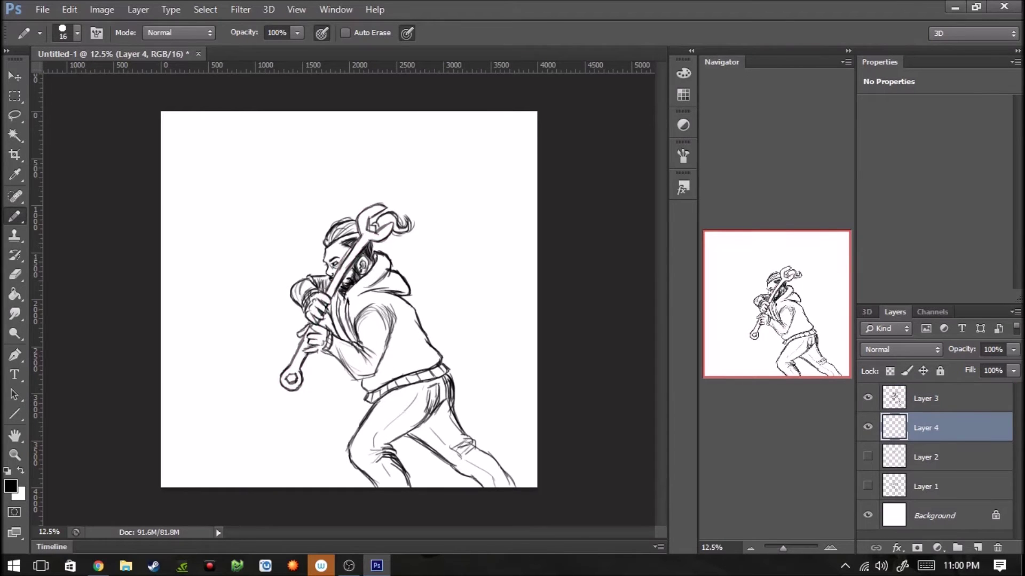
Brush brown skin tone over the gripping hands and the face.
{"action": "key", "text": "b"}
{"action": "left_click", "coordinate": [683, 94]}
{"action": "left_click", "coordinate": [539, 120]}
{"action": "mouse_move", "coordinate": [307, 299]}
{"action": "left_mouse_down"}
{"action": "mouse_move", "coordinate": [323, 321]}
{"action": "mouse_move", "coordinate": [323, 355]}
{"action": "left_mouse_up"}
{"action": "mouse_move", "coordinate": [341, 288]}
{"action": "left_mouse_down"}
{"action": "mouse_move", "coordinate": [370, 255]}
{"action": "mouse_move", "coordinate": [355, 240]}
{"action": "mouse_move", "coordinate": [389, 247]}
{"action": "left_mouse_up"}
{"action": "scroll", "coordinate": [364, 273], "scroll_direction": "up", "scroll_amount": 3}
Erase brown overspill below the chin and around both fists.
{"action": "key", "text": "e"}
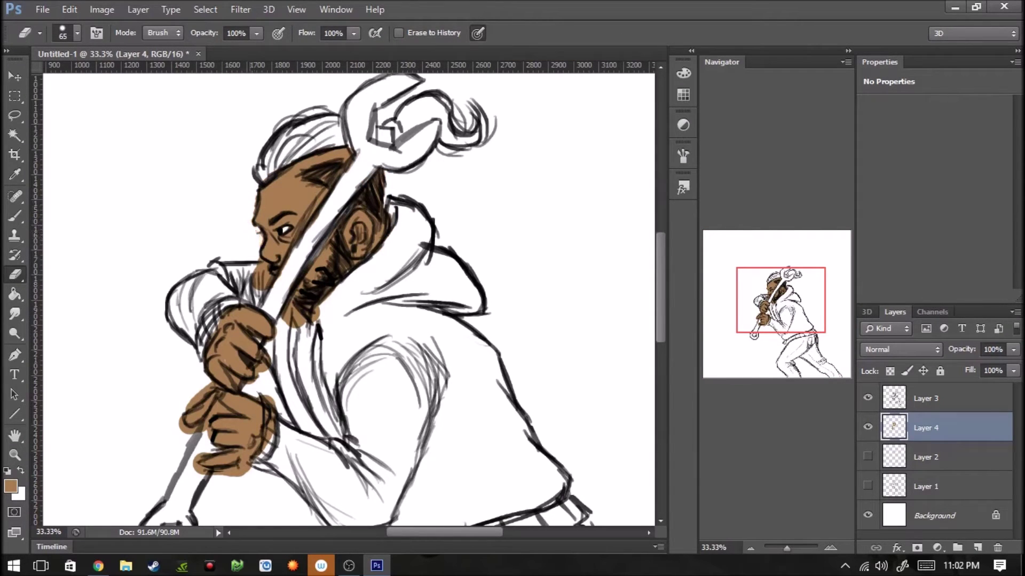
{"action": "left_click_drag", "start_coordinate": [286, 320], "coordinate": [323, 304]}
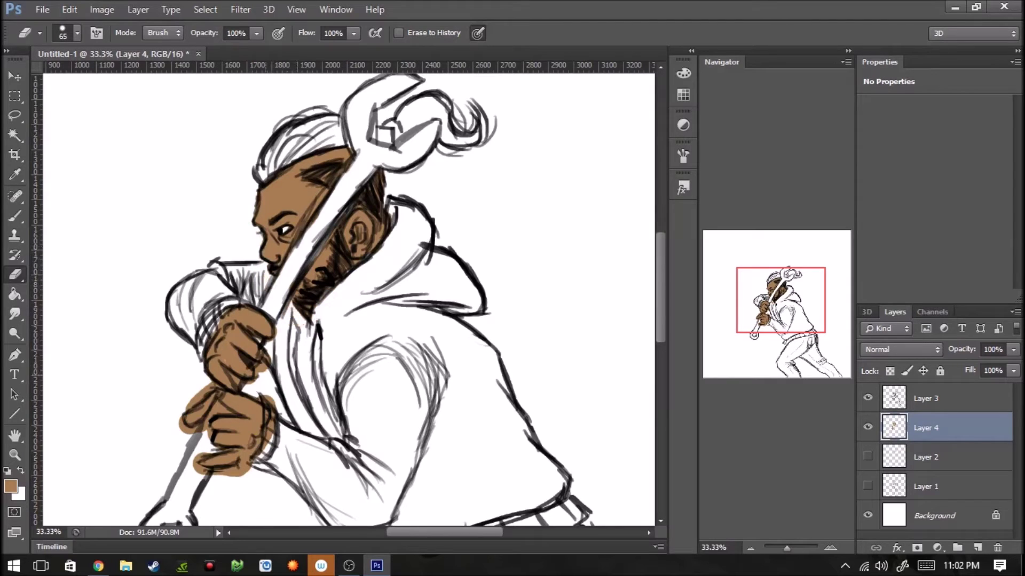
{"action": "left_click_drag", "start_coordinate": [269, 409], "coordinate": [257, 459]}
{"action": "left_click_drag", "start_coordinate": [237, 382], "coordinate": [234, 377]}
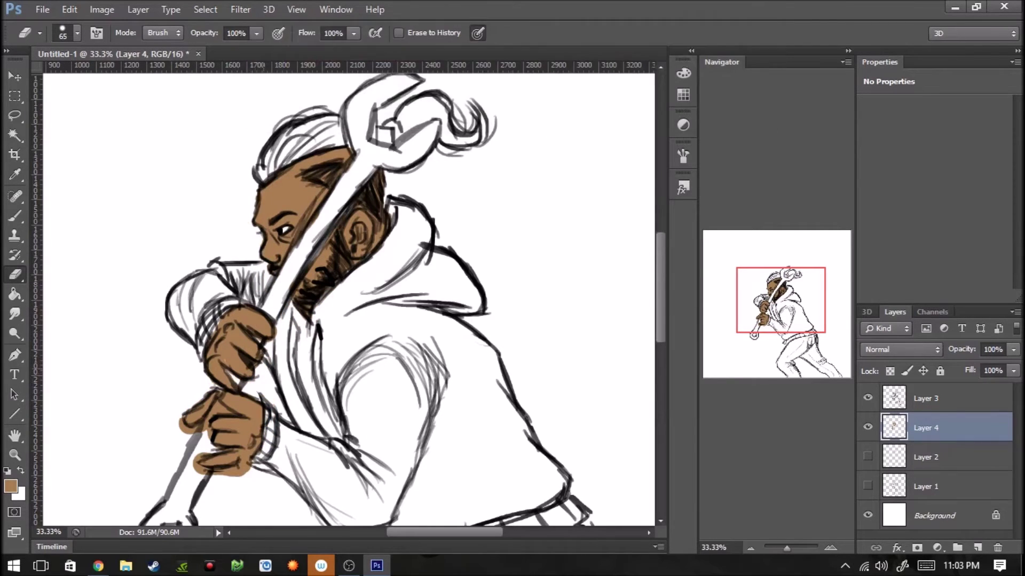
{"action": "left_click_drag", "start_coordinate": [192, 429], "coordinate": [184, 423]}
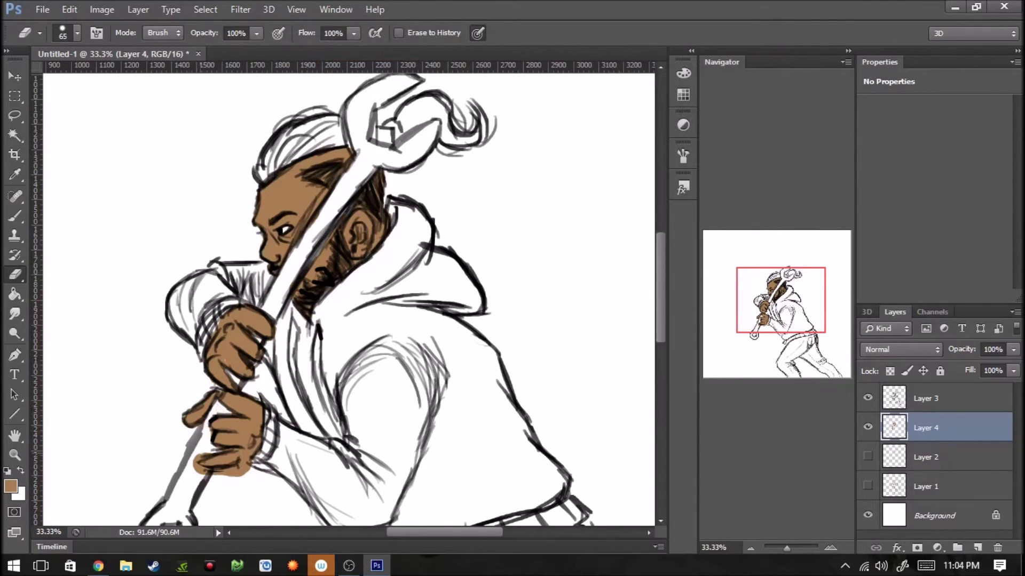
On a new layer, paint the hair and ponytail in a dark colour.
{"action": "key", "text": "ctrl+shift+alt+n"}
{"action": "key", "text": "b"}
{"action": "left_click", "coordinate": [683, 73]}
{"action": "left_click", "coordinate": [512, 74]}
{"action": "left_click_drag", "start_coordinate": [560, 128], "coordinate": [566, 229]}
{"action": "mouse_move", "coordinate": [250, 171]}
{"action": "left_mouse_down"}
{"action": "mouse_move", "coordinate": [342, 118]}
{"action": "mouse_move", "coordinate": [491, 123]}
{"action": "mouse_move", "coordinate": [267, 123]}
{"action": "mouse_move", "coordinate": [336, 109]}
{"action": "mouse_move", "coordinate": [398, 137]}
{"action": "left_mouse_up"}
{"action": "key", "text": "e"}
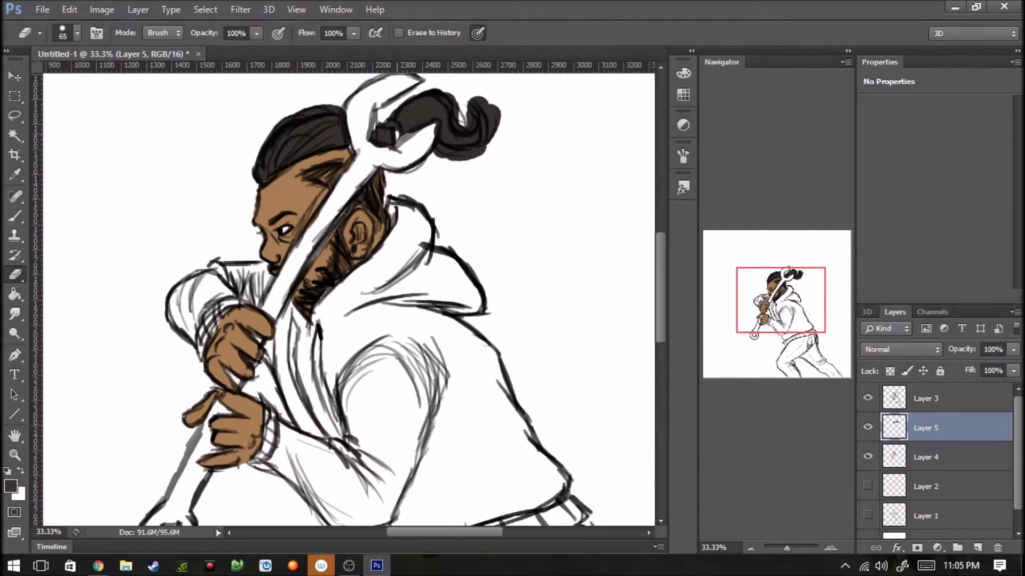
{"action": "left_click", "coordinate": [683, 73]}
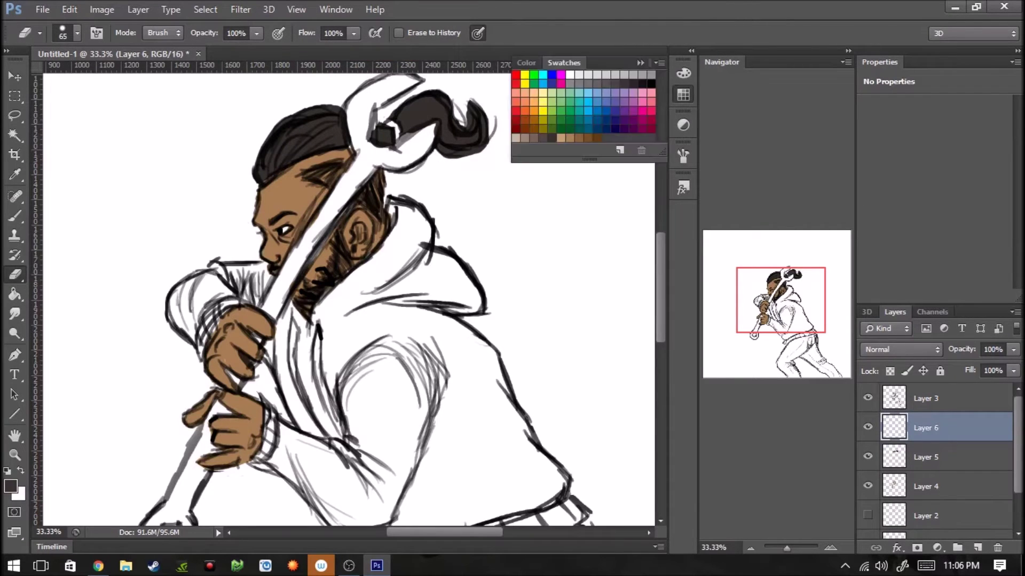
Paint the hoodie sleeve, hood and torso blue.
{"action": "left_click", "coordinate": [566, 96]}
{"action": "key", "text": "ctrl+shift+alt+n"}
{"action": "key", "text": "ctrl+minus"}
{"action": "key", "text": "b"}
{"action": "left_click_drag", "start_coordinate": [374, 288], "coordinate": [413, 293]}
{"action": "left_click_drag", "start_coordinate": [411, 341], "coordinate": [464, 384]}
{"action": "mouse_move", "coordinate": [422, 310]}
{"action": "left_mouse_down"}
{"action": "mouse_move", "coordinate": [496, 256]}
{"action": "mouse_move", "coordinate": [469, 368]}
{"action": "left_mouse_up"}
{"action": "mouse_move", "coordinate": [470, 427]}
{"action": "left_mouse_down"}
{"action": "mouse_move", "coordinate": [577, 394]}
{"action": "mouse_move", "coordinate": [518, 342]}
{"action": "left_mouse_up"}
{"action": "left_click_drag", "start_coordinate": [518, 395], "coordinate": [571, 304]}
Erase blue overspill around the sleeve and lengthen the white hoodie highlight.
{"action": "key", "text": "e"}
{"action": "key", "text": "ctrl+plus"}
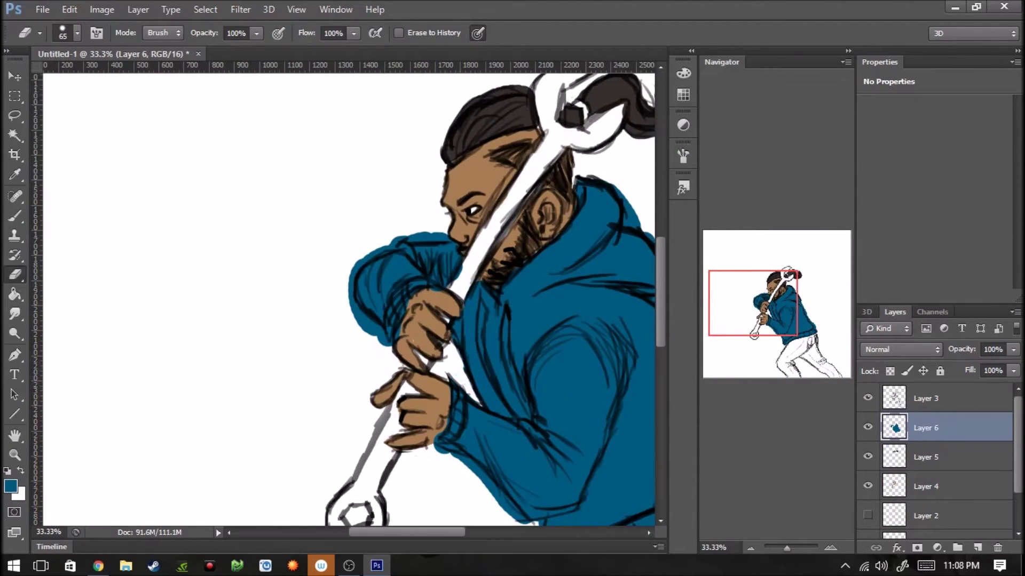
{"action": "left_click_drag", "start_coordinate": [443, 235], "coordinate": [392, 243]}
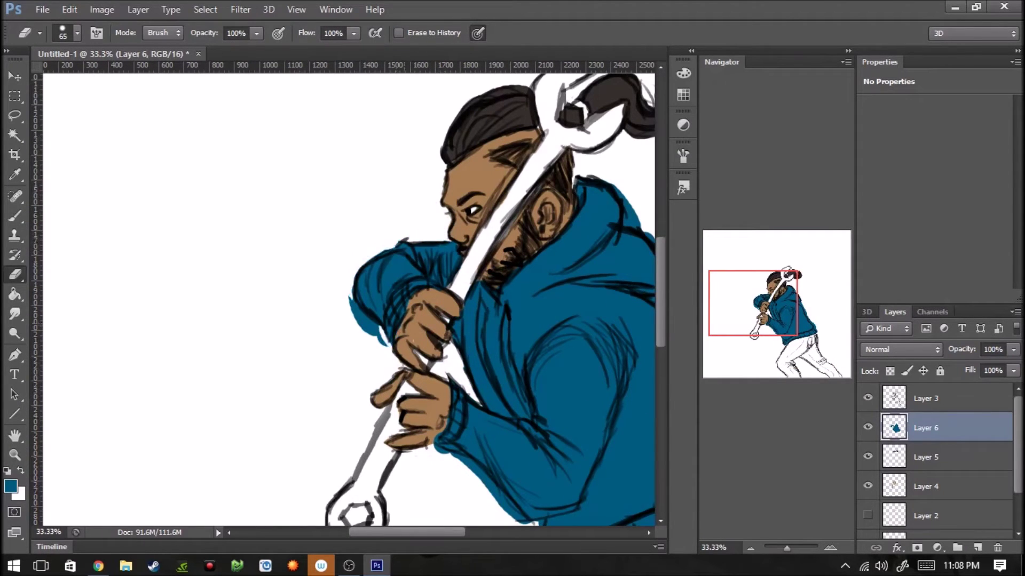
{"action": "left_click_drag", "start_coordinate": [354, 296], "coordinate": [377, 333]}
{"action": "scroll", "coordinate": [480, 299], "scroll_direction": "down", "scroll_amount": 3}
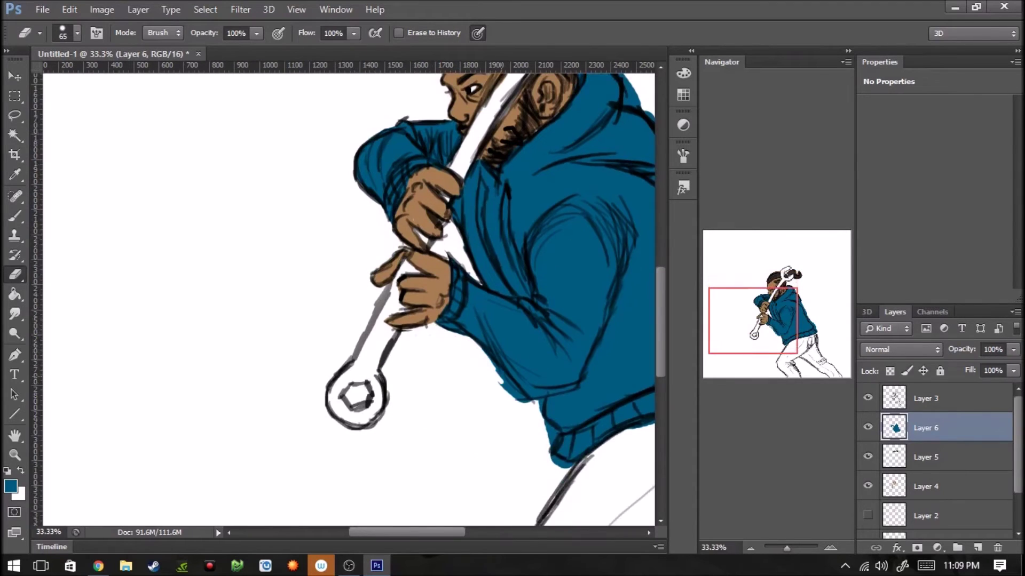
{"action": "left_click_drag", "start_coordinate": [504, 227], "coordinate": [529, 291]}
{"action": "left_click_drag", "start_coordinate": [481, 184], "coordinate": [483, 199]}
{"action": "scroll", "coordinate": [346, 298], "scroll_direction": "right", "scroll_amount": 5}
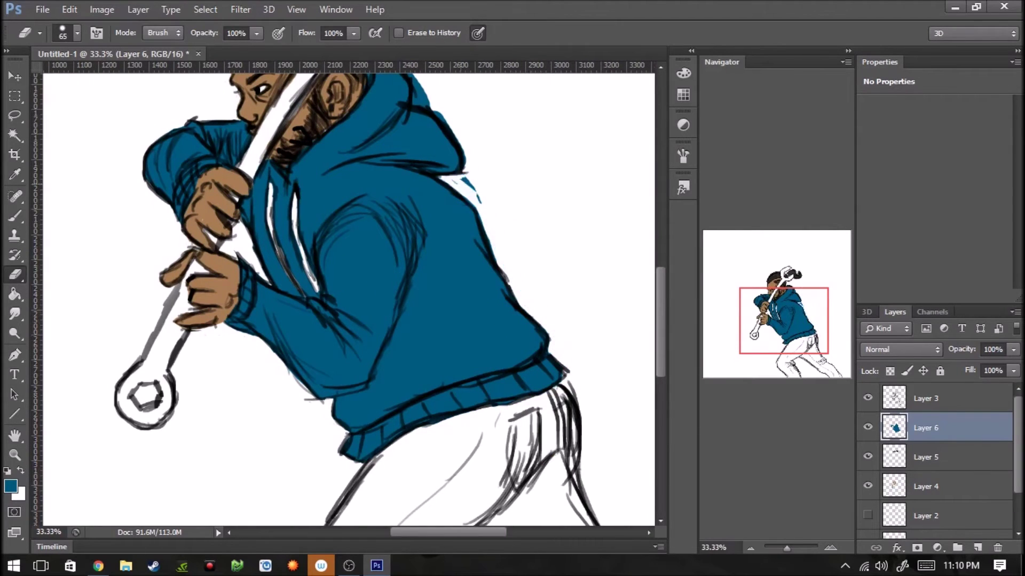
{"action": "scroll", "coordinate": [464, 198], "scroll_direction": "up", "scroll_amount": 2}
On Layer 7, paint teal stripes down the hoodie front using a swatch colour.
{"action": "key", "text": "ctrl+shift+alt+n"}
{"action": "left_click", "coordinate": [683, 94]}
{"action": "left_click", "coordinate": [570, 128]}
{"action": "left_click", "coordinate": [15, 216]}
{"action": "left_click_drag", "start_coordinate": [299, 294], "coordinate": [318, 392]}
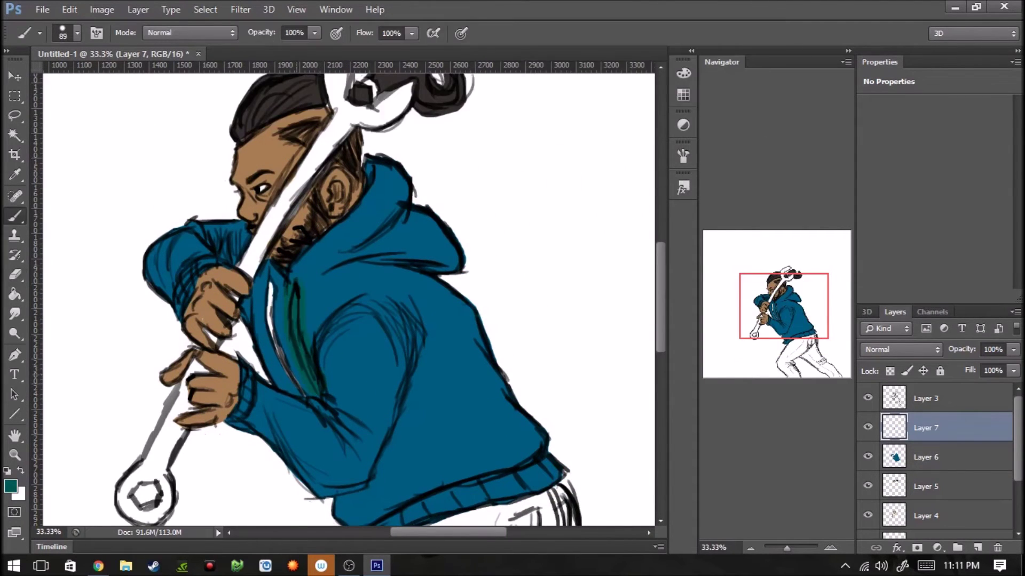
Add more teal stripes, then erase stray teal paint while checking against the blue layer.
{"action": "left_click_drag", "start_coordinate": [272, 277], "coordinate": [298, 394]}
{"action": "key", "text": "e"}
{"action": "left_click", "coordinate": [867, 457]}
{"action": "mouse_move", "coordinate": [275, 278]}
{"action": "left_mouse_down"}
{"action": "mouse_move", "coordinate": [310, 395]}
{"action": "mouse_move", "coordinate": [299, 347]}
{"action": "left_mouse_up"}
{"action": "left_click", "coordinate": [868, 456]}
{"action": "mouse_move", "coordinate": [307, 285]}
{"action": "left_mouse_down"}
{"action": "mouse_move", "coordinate": [323, 390]}
{"action": "mouse_move", "coordinate": [496, 480]}
{"action": "left_mouse_up"}
On a new layer, paint the trousers with a tan swatch colour.
{"action": "key", "text": "ctrl+shift+alt+n"}
{"action": "key", "text": "z"}
{"action": "key", "text": "ctrl+minus"}
{"action": "key", "text": "ctrl+minus"}
{"action": "key", "text": "ctrl+minus"}
{"action": "left_click", "coordinate": [683, 94]}
{"action": "left_click", "coordinate": [539, 134]}
{"action": "key", "text": "b"}
{"action": "left_click_drag", "start_coordinate": [422, 390], "coordinate": [512, 480]}
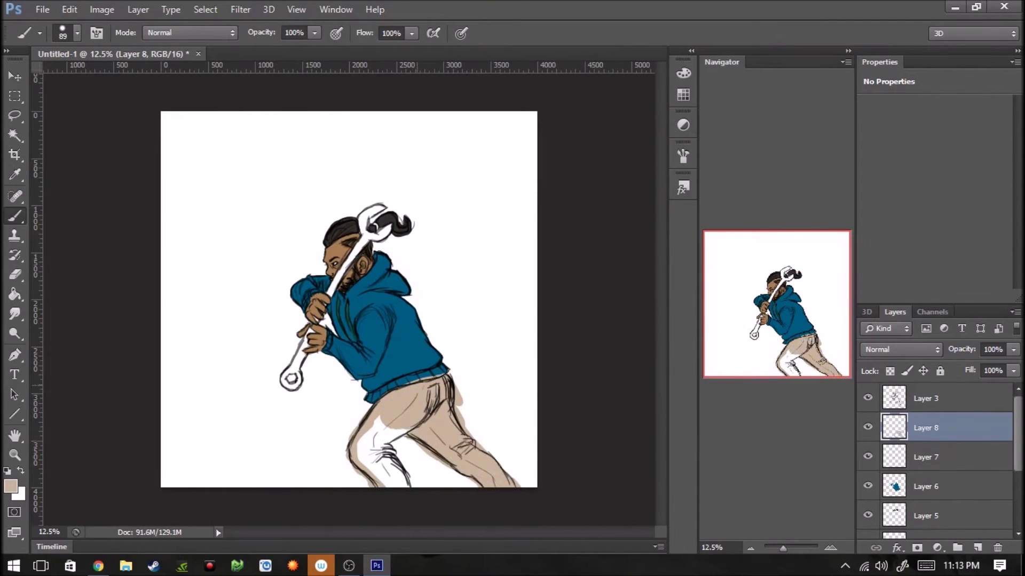
{"action": "left_click_drag", "start_coordinate": [395, 395], "coordinate": [374, 480]}
{"action": "scroll", "coordinate": [406, 366], "scroll_direction": "up", "scroll_amount": 3}
Erase tan paint spilling past the trouser and leg outlines.
{"action": "key", "text": "e"}
{"action": "scroll", "coordinate": [347, 299], "scroll_direction": "down", "scroll_amount": 3}
{"action": "left_click_drag", "start_coordinate": [542, 267], "coordinate": [547, 339]}
{"action": "left_click_drag", "start_coordinate": [549, 288], "coordinate": [566, 398]}
{"action": "mouse_move", "coordinate": [304, 347]}
{"action": "left_mouse_down"}
{"action": "mouse_move", "coordinate": [255, 435]}
{"action": "mouse_move", "coordinate": [298, 525]}
{"action": "left_mouse_up"}
{"action": "scroll", "coordinate": [310, 443], "scroll_direction": "down", "scroll_amount": 2}
{"action": "left_click_drag", "start_coordinate": [422, 445], "coordinate": [384, 354]}
{"action": "mouse_move", "coordinate": [374, 320]}
{"action": "left_mouse_down"}
{"action": "mouse_move", "coordinate": [485, 368]}
{"action": "mouse_move", "coordinate": [611, 454]}
{"action": "left_mouse_up"}
Add a new layer for the wrench fill and zoom out to the whole figure.
{"action": "key", "text": "ctrl+shift+alt+n"}
{"action": "key", "text": "z"}
{"action": "key", "text": "ctrl+minus"}
{"action": "key", "text": "ctrl+minus"}
{"action": "key", "text": "ctrl+minus"}
Paint the wrench grey with the brush.
{"action": "key", "text": "b"}
{"action": "mouse_move", "coordinate": [291, 382]}
{"action": "left_mouse_down"}
{"action": "mouse_move", "coordinate": [321, 309]}
{"action": "mouse_move", "coordinate": [384, 208]}
{"action": "left_mouse_up"}
{"action": "scroll", "coordinate": [296, 358], "scroll_direction": "up", "scroll_amount": 3}
Erase grey overspill around the wrench ring, shaft edges and gripping fingers.
{"action": "key", "text": "e"}
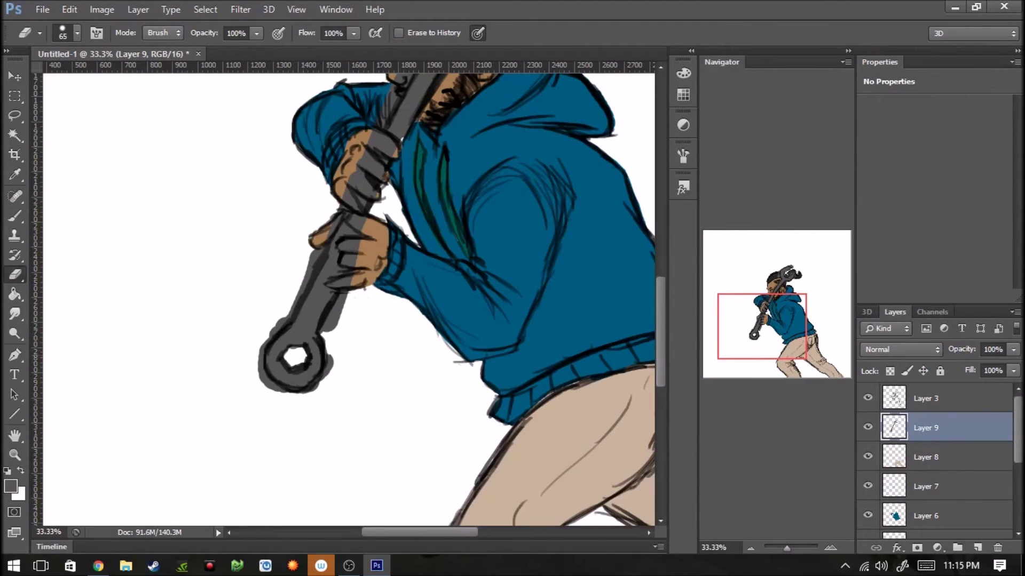
{"action": "mouse_move", "coordinate": [326, 347]}
{"action": "left_mouse_down"}
{"action": "mouse_move", "coordinate": [267, 373]}
{"action": "mouse_move", "coordinate": [309, 256]}
{"action": "mouse_move", "coordinate": [334, 224]}
{"action": "left_mouse_up"}
{"action": "left_click_drag", "start_coordinate": [347, 294], "coordinate": [326, 329]}
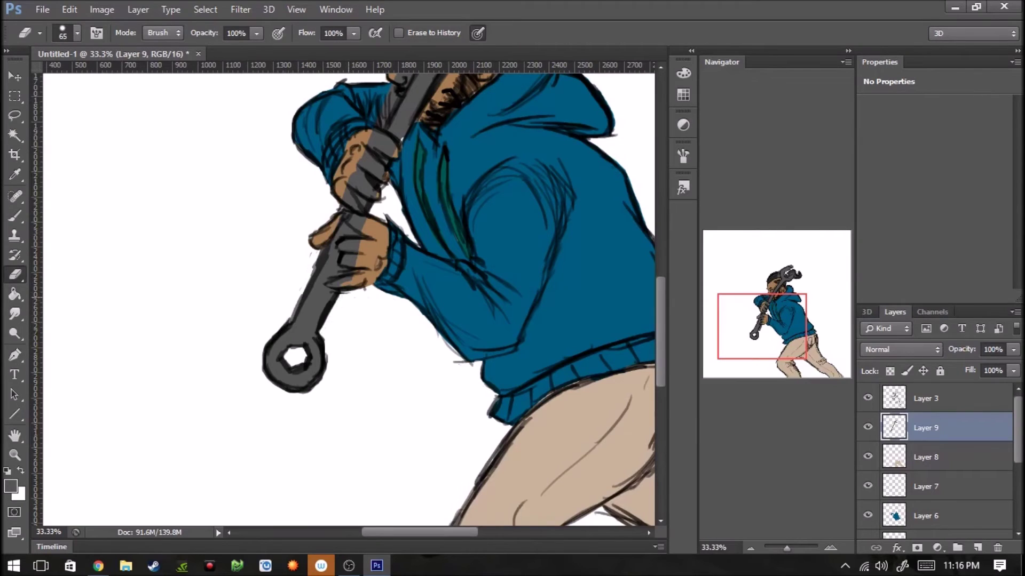
{"action": "mouse_move", "coordinate": [374, 195]}
{"action": "left_mouse_down"}
{"action": "mouse_move", "coordinate": [355, 163]}
{"action": "mouse_move", "coordinate": [384, 140]}
{"action": "left_mouse_up"}
{"action": "scroll", "coordinate": [410, 262], "scroll_direction": "up", "scroll_amount": 3}
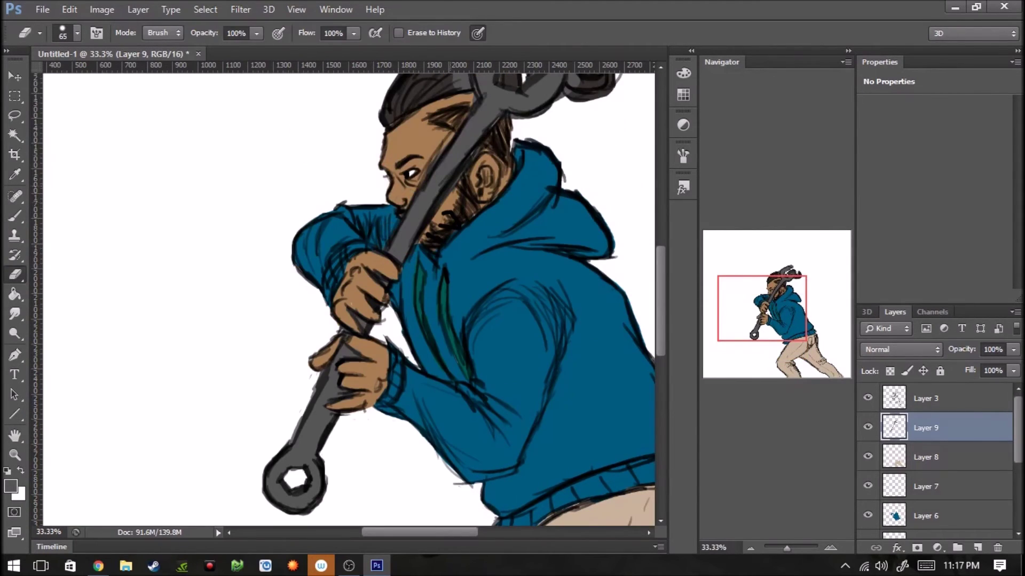
{"action": "scroll", "coordinate": [410, 262], "scroll_direction": "up", "scroll_amount": 3}
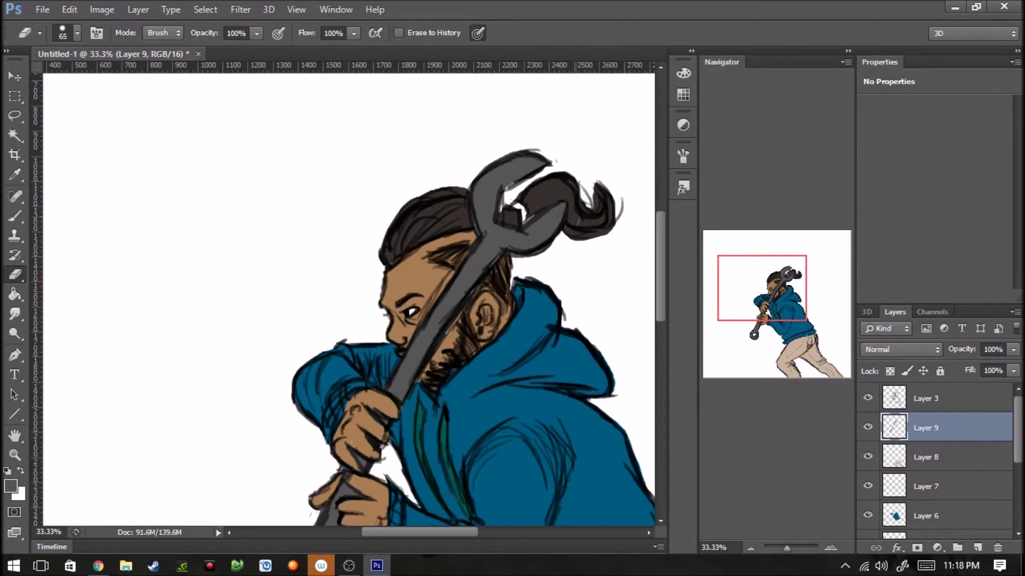
Add a dark red spot by the wrench jaw on a new layer, then zoom out.
{"action": "key", "text": "ctrl+shift+alt+n"}
{"action": "left_click_drag", "start_coordinate": [507, 200], "coordinate": [526, 216]}
{"action": "key", "text": "ctrl+shift+alt+n"}
{"action": "key", "text": "z"}
{"action": "key", "text": "ctrl+minus"}
{"action": "key", "text": "ctrl+minus"}
{"action": "key", "text": "ctrl+minus"}
{"action": "right_click", "coordinate": [926, 428]}
Merge the colour layers into one and lay a soft 53% gradient across the figure.
{"action": "left_click", "coordinate": [694, 407]}
{"action": "key", "text": "g"}
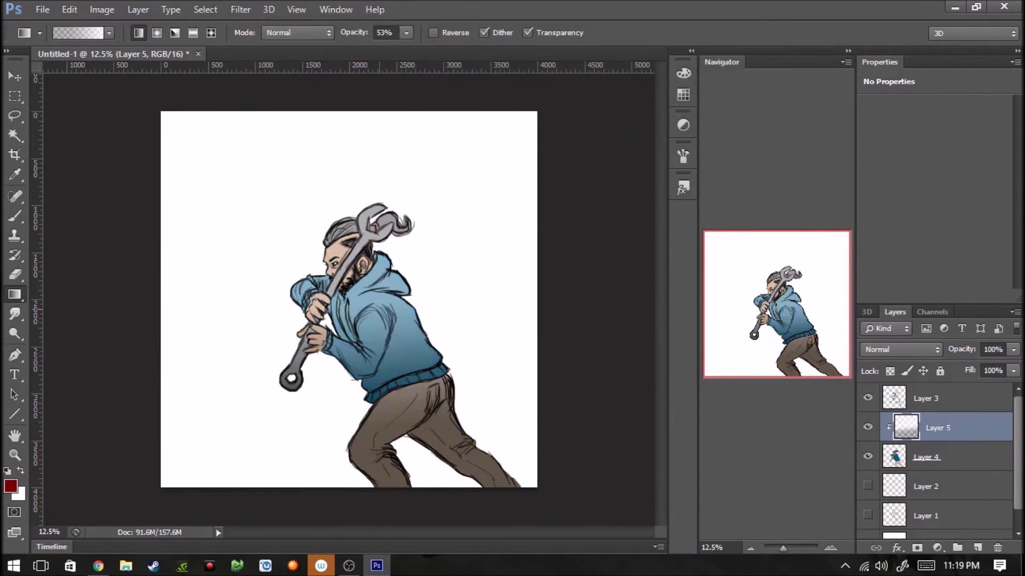
{"action": "left_click_drag", "start_coordinate": [459, 525], "coordinate": [303, 140]}
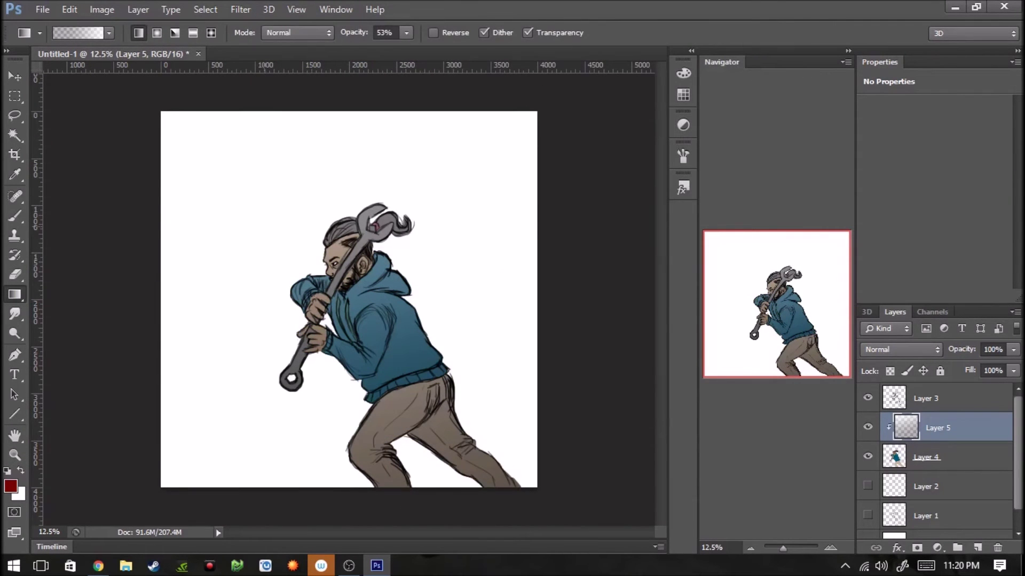
{"action": "key", "text": "e"}
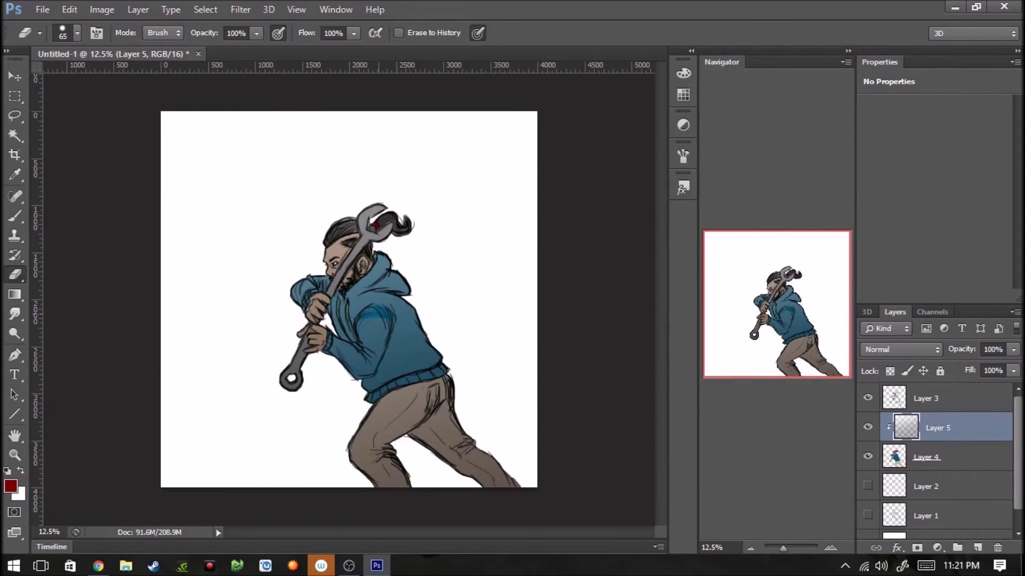
{"action": "key", "text": "b"}
{"action": "key", "text": "ctrl+shift+alt+n"}
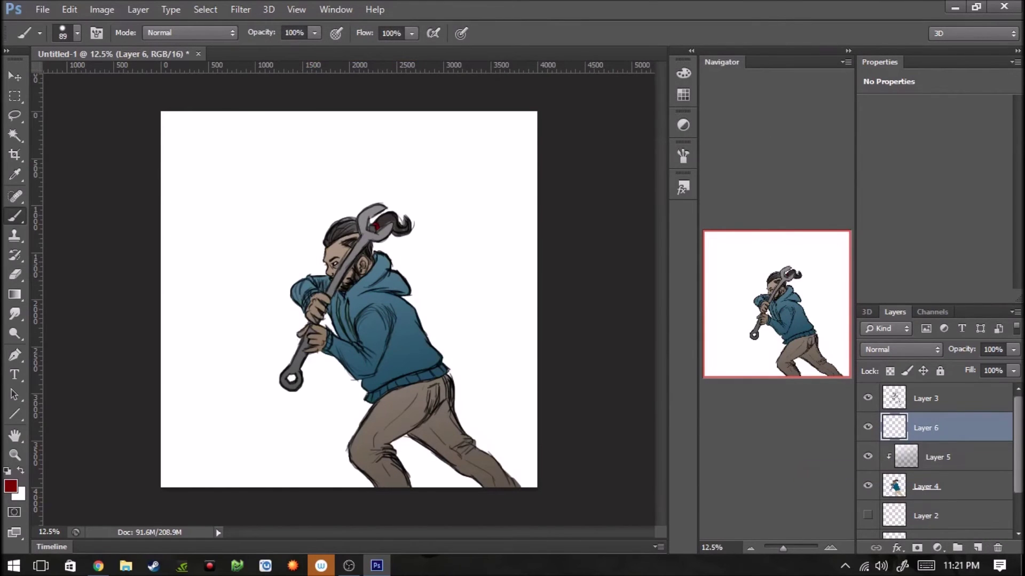
Clip a new 35% opacity layer to the figure and shade the arm, chest and hand black.
{"action": "key", "text": "ctrl+alt+g"}
{"action": "type", "text": "d35"}
{"action": "left_click_drag", "start_coordinate": [315, 331], "coordinate": [296, 376]}
{"action": "left_click_drag", "start_coordinate": [361, 245], "coordinate": [331, 294]}
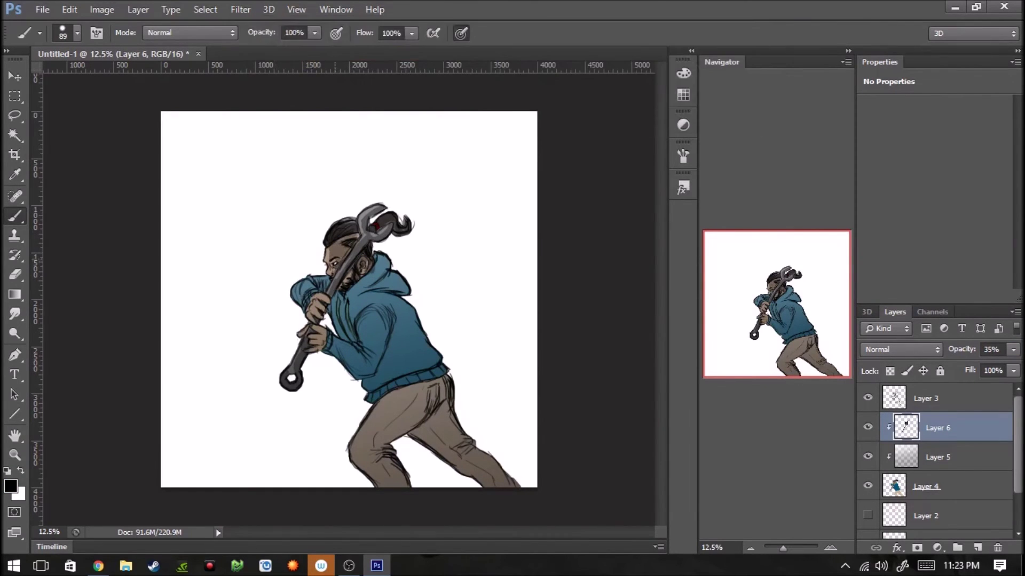
{"action": "left_click_drag", "start_coordinate": [318, 314], "coordinate": [320, 297]}
{"action": "mouse_move", "coordinate": [313, 350]}
{"action": "left_mouse_down"}
{"action": "mouse_move", "coordinate": [316, 338]}
{"action": "mouse_move", "coordinate": [331, 369]}
{"action": "left_mouse_up"}
Darken the hoodie sleeve, the hoodie body and the trousers around the hip.
{"action": "mouse_move", "coordinate": [376, 320]}
{"action": "left_mouse_down"}
{"action": "mouse_move", "coordinate": [352, 360]}
{"action": "mouse_move", "coordinate": [371, 368]}
{"action": "left_mouse_up"}
{"action": "left_click_drag", "start_coordinate": [352, 301], "coordinate": [334, 339]}
{"action": "mouse_move", "coordinate": [373, 278]}
{"action": "left_mouse_down"}
{"action": "mouse_move", "coordinate": [395, 312]}
{"action": "mouse_move", "coordinate": [395, 368]}
{"action": "left_mouse_up"}
{"action": "left_click_drag", "start_coordinate": [395, 310], "coordinate": [395, 385]}
{"action": "left_click_drag", "start_coordinate": [387, 447], "coordinate": [374, 464]}
{"action": "mouse_move", "coordinate": [419, 387]}
{"action": "left_mouse_down"}
{"action": "mouse_move", "coordinate": [384, 429]}
{"action": "mouse_move", "coordinate": [397, 411]}
{"action": "left_mouse_up"}
{"action": "left_click_drag", "start_coordinate": [450, 382], "coordinate": [410, 433]}
{"action": "left_click_drag", "start_coordinate": [464, 406], "coordinate": [422, 445]}
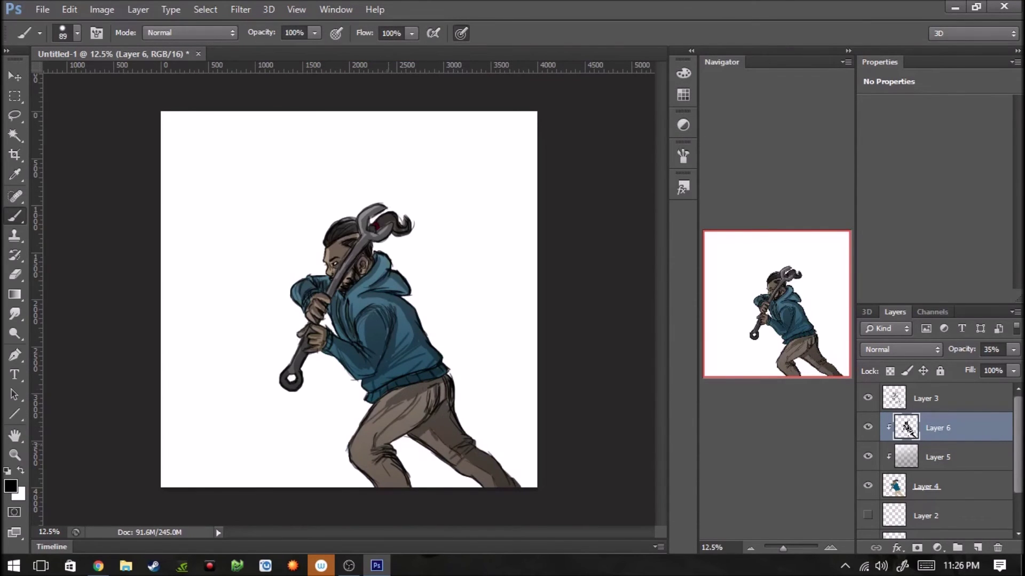
Add a clipped 30% opacity layer with yellow highlights on the trousers.
{"action": "key", "text": "ctrl+shift+alt+n"}
{"action": "key", "text": "ctrl+alt+g"}
{"action": "key", "text": "3"}
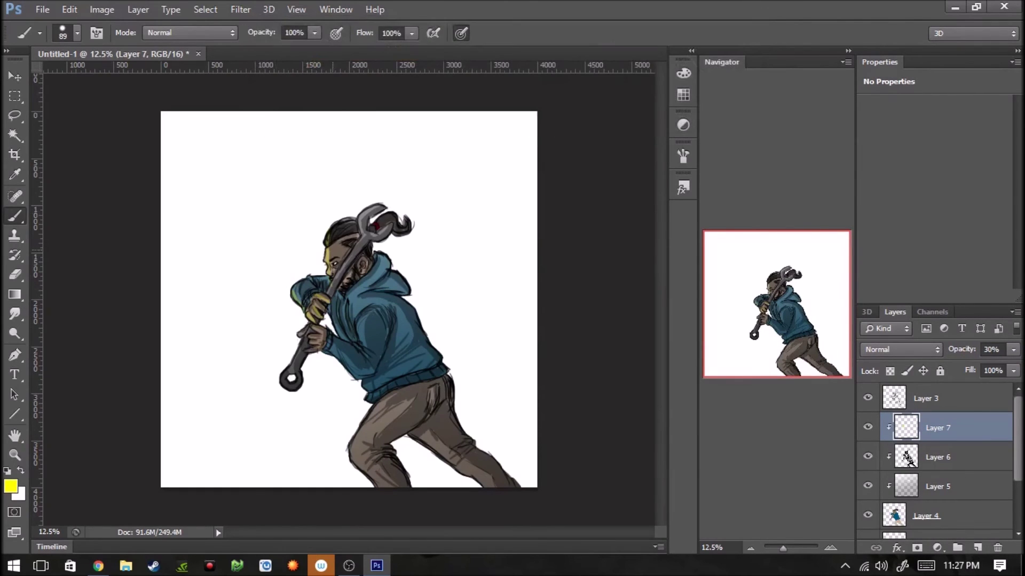
{"action": "left_click_drag", "start_coordinate": [380, 402], "coordinate": [353, 467]}
{"action": "left_click_drag", "start_coordinate": [411, 433], "coordinate": [485, 485]}
{"action": "key", "text": "alt+shift+comma"}
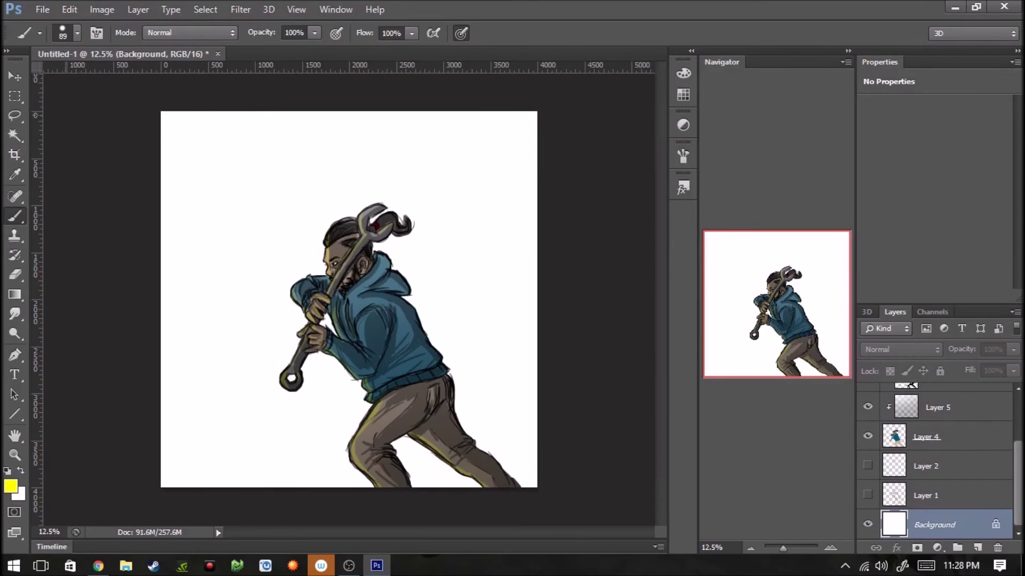
Merge the figure's layers into one and pick a blue from the swatches.
{"action": "scroll", "coordinate": [934, 454], "scroll_direction": "up", "scroll_amount": 2}
{"action": "right_click", "coordinate": [939, 427]}
{"action": "left_click", "coordinate": [663, 423]}
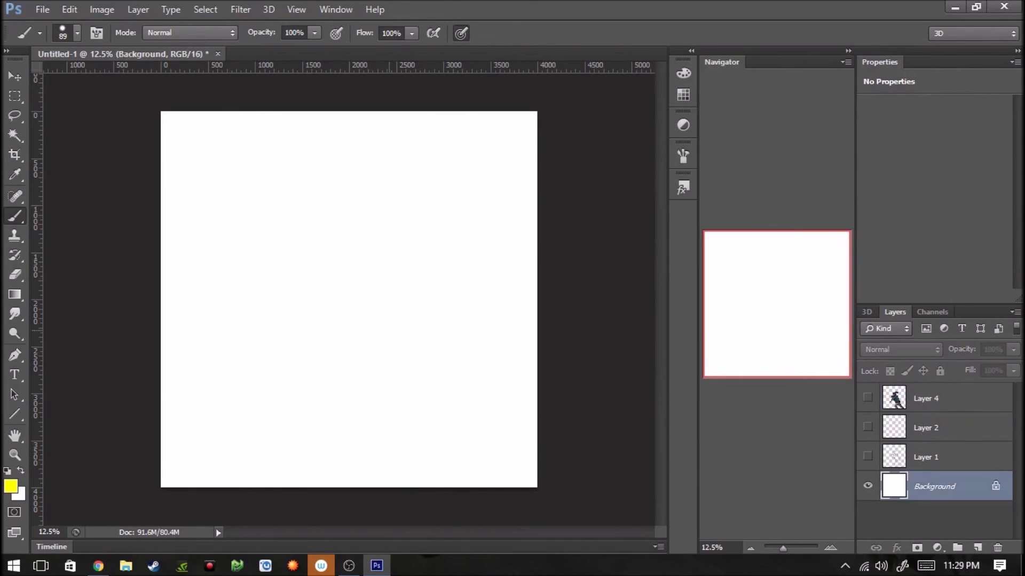
{"action": "left_click", "coordinate": [683, 94]}
{"action": "left_click", "coordinate": [561, 128]}
{"action": "left_click_drag", "start_coordinate": [186, 217], "coordinate": [376, 194]}
{"action": "key", "text": "ctrl+z"}
Scribble light blue strokes across the top of the background.
{"action": "mouse_move", "coordinate": [170, 122]}
{"action": "left_mouse_down"}
{"action": "mouse_move", "coordinate": [347, 145]}
{"action": "mouse_move", "coordinate": [522, 116]}
{"action": "mouse_move", "coordinate": [177, 193]}
{"action": "left_mouse_up"}
{"action": "mouse_move", "coordinate": [171, 256]}
{"action": "left_mouse_down"}
{"action": "mouse_move", "coordinate": [373, 218]}
{"action": "mouse_move", "coordinate": [534, 213]}
{"action": "left_mouse_up"}
{"action": "left_click_drag", "start_coordinate": [469, 122], "coordinate": [256, 165]}
Paint a band of mid blue across the middle of the canvas.
{"action": "left_click_drag", "start_coordinate": [366, 255], "coordinate": [439, 176]}
{"action": "left_click_drag", "start_coordinate": [161, 274], "coordinate": [256, 203]}
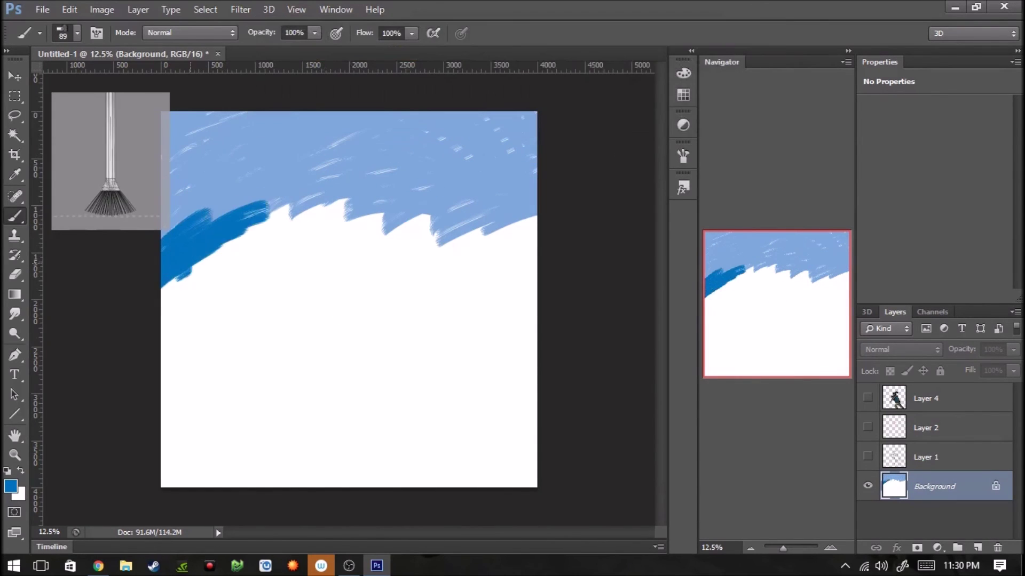
{"action": "left_click_drag", "start_coordinate": [176, 240], "coordinate": [459, 206]}
{"action": "left_click_drag", "start_coordinate": [171, 315], "coordinate": [533, 225]}
{"action": "left_click_drag", "start_coordinate": [288, 298], "coordinate": [533, 256]}
{"action": "left_click_drag", "start_coordinate": [165, 374], "coordinate": [427, 299]}
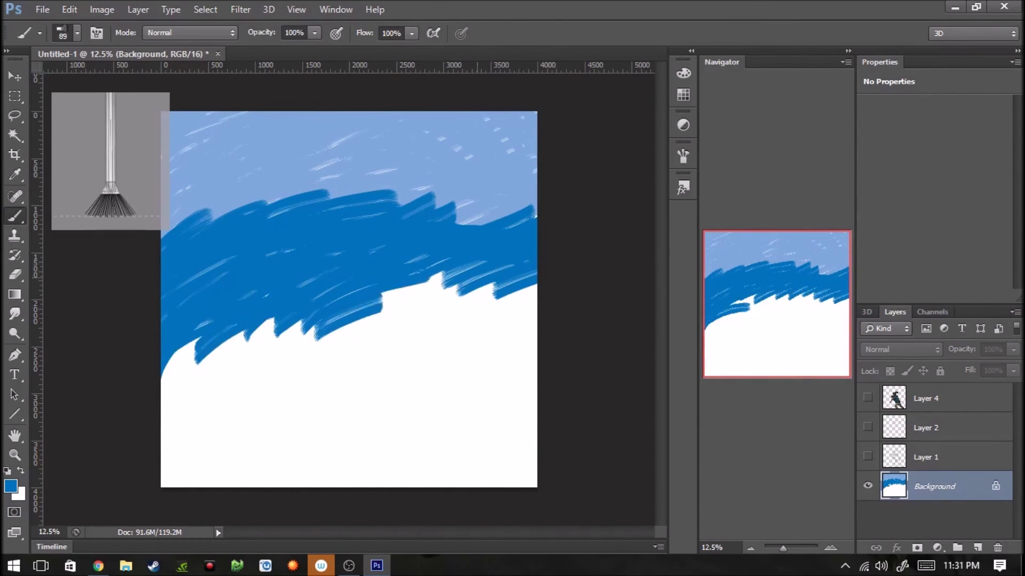
{"action": "left_click_drag", "start_coordinate": [342, 347], "coordinate": [533, 288]}
Cover the lower canvas and remaining white streaks with navy strokes.
{"action": "left_click_drag", "start_coordinate": [165, 406], "coordinate": [336, 320]}
{"action": "left_click_drag", "start_coordinate": [267, 406], "coordinate": [528, 326]}
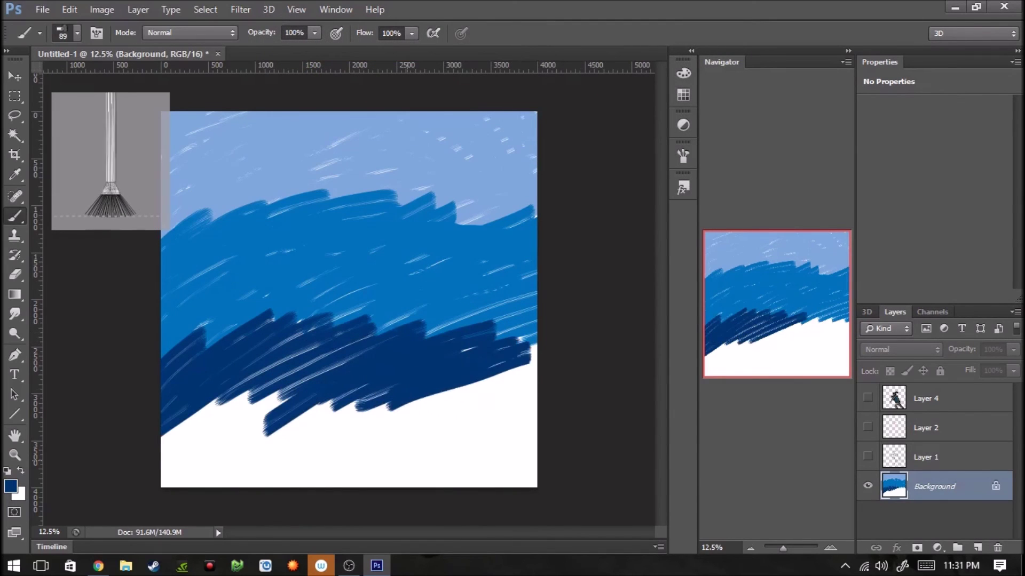
{"action": "left_click_drag", "start_coordinate": [405, 448], "coordinate": [533, 347]}
{"action": "left_click_drag", "start_coordinate": [166, 480], "coordinate": [267, 390]}
{"action": "left_click_drag", "start_coordinate": [202, 464], "coordinate": [368, 385]}
{"action": "left_click_drag", "start_coordinate": [213, 485], "coordinate": [390, 392]}
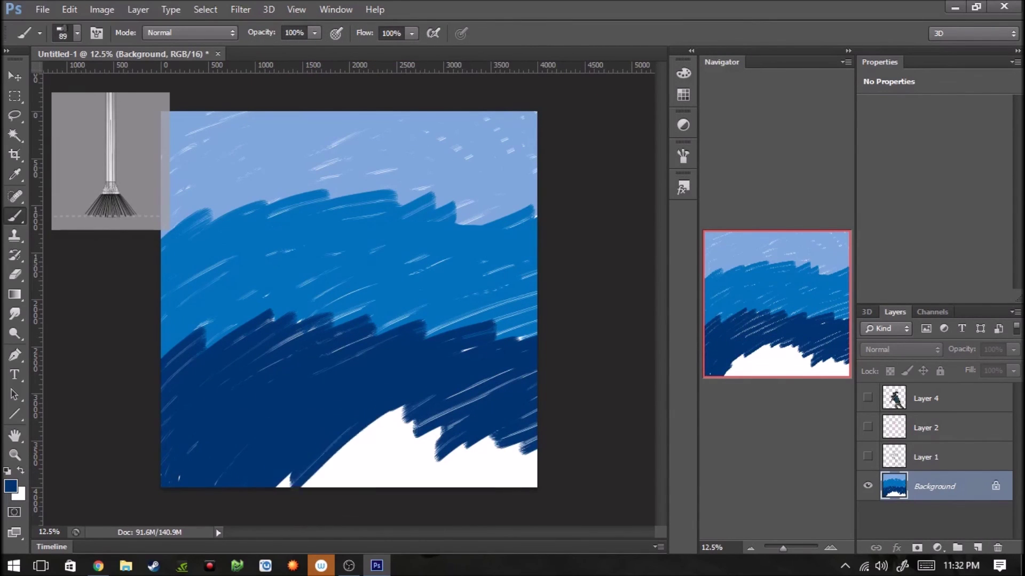
{"action": "left_click_drag", "start_coordinate": [301, 485], "coordinate": [493, 390]}
{"action": "mouse_move", "coordinate": [358, 485]}
{"action": "left_mouse_down"}
{"action": "mouse_move", "coordinate": [537, 424]}
{"action": "mouse_move", "coordinate": [502, 456]}
{"action": "left_mouse_up"}
{"action": "left_click_drag", "start_coordinate": [192, 358], "coordinate": [347, 320]}
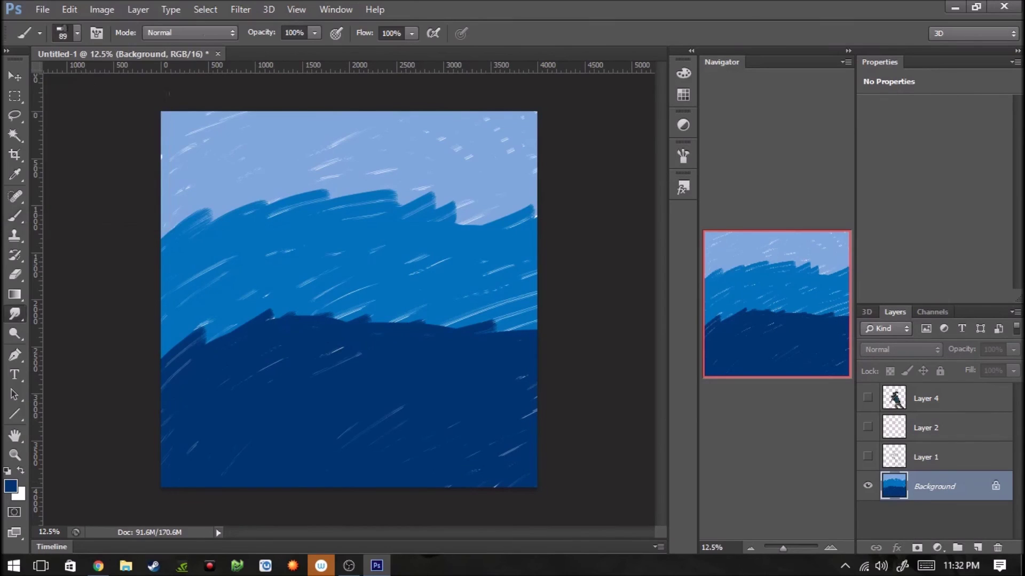
{"action": "key", "text": "r"}
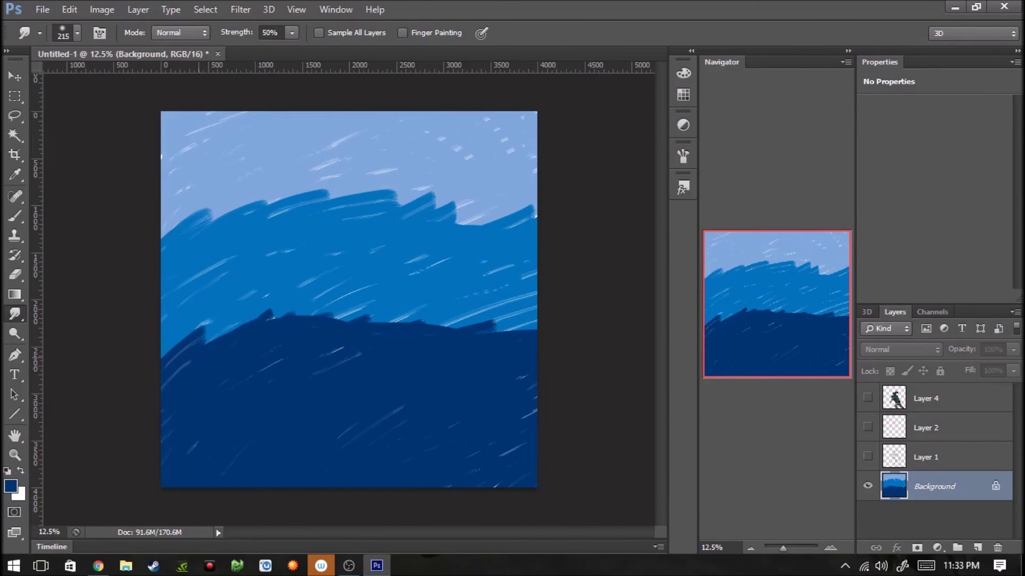
Apply Filter > Noise > Add Noise to the background, then Merge Visible.
{"action": "left_click", "coordinate": [240, 9]}
{"action": "left_click", "coordinate": [160, 187]}
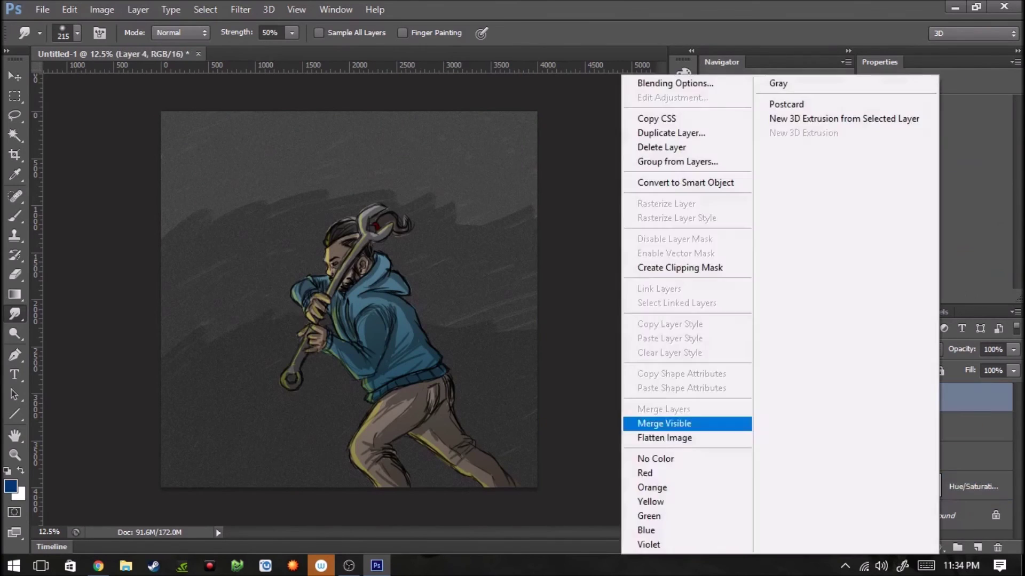
{"action": "left_click", "coordinate": [665, 423]}
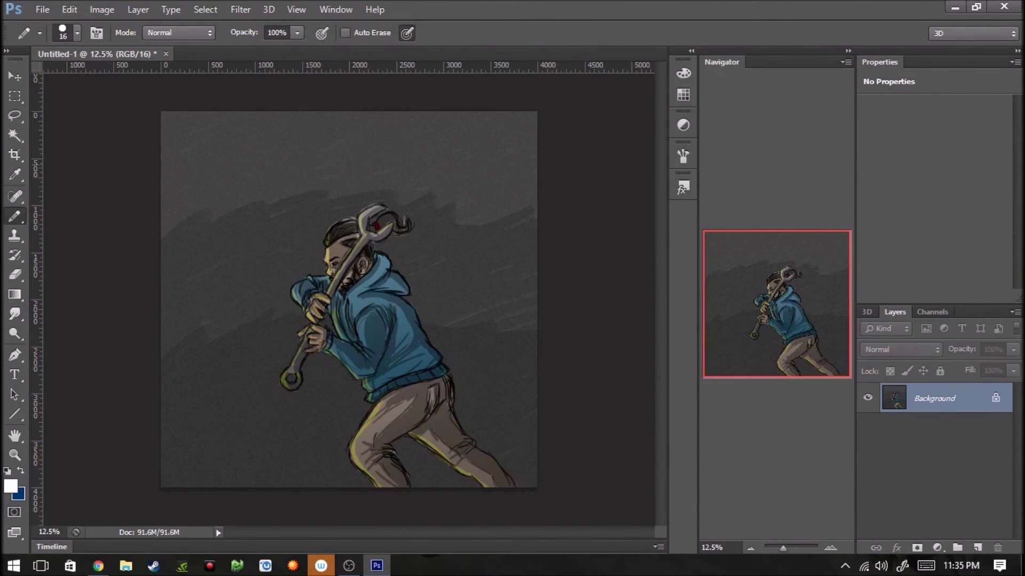